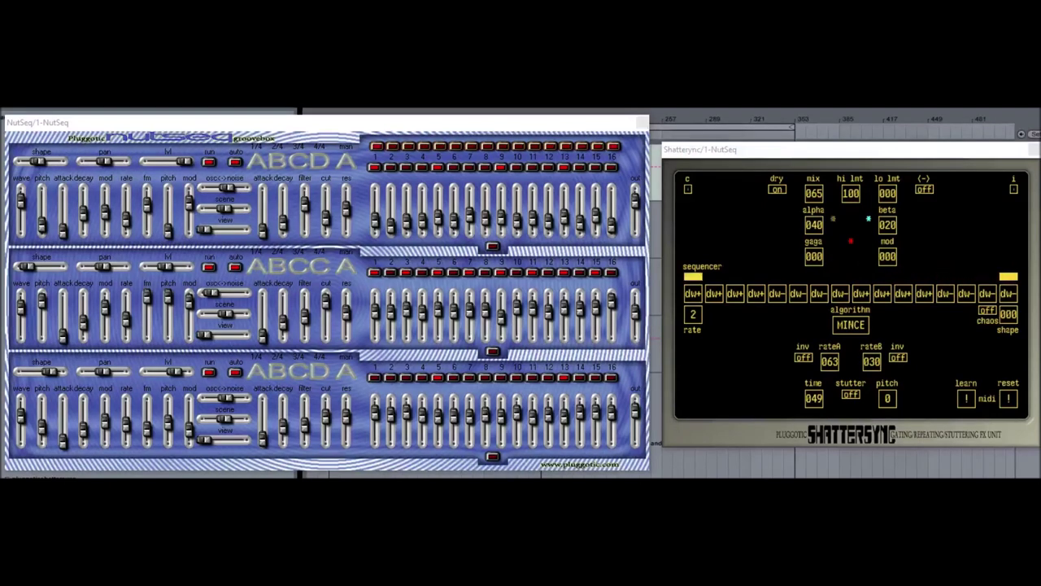
Load the Shattersync preset with the CLEAVE algorithm and mix 046, and modify it with chaos on and shape 057.
{"action": "left_click", "coordinate": [244, 498]}
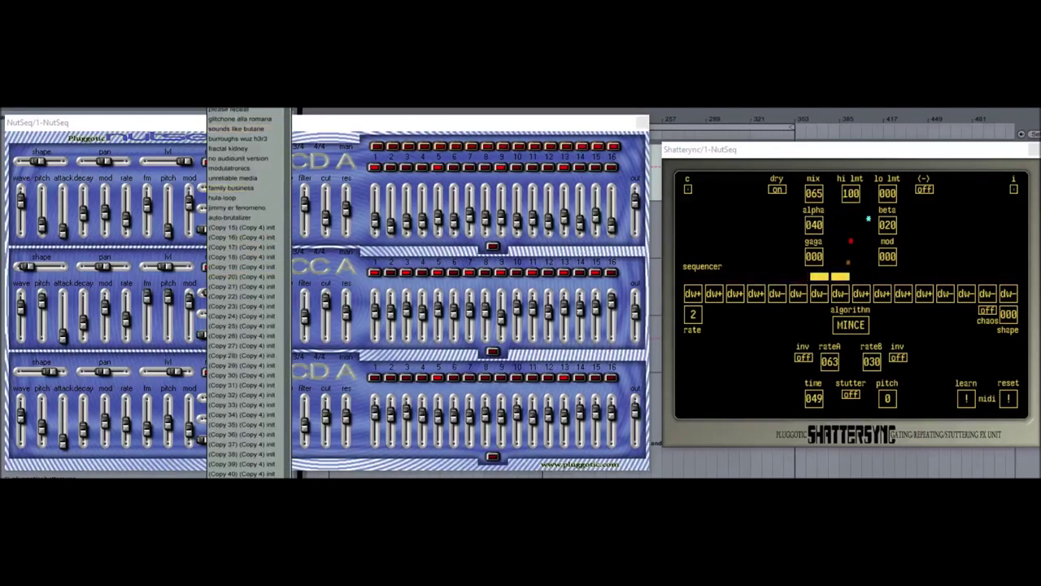
{"action": "left_click", "coordinate": [244, 99]}
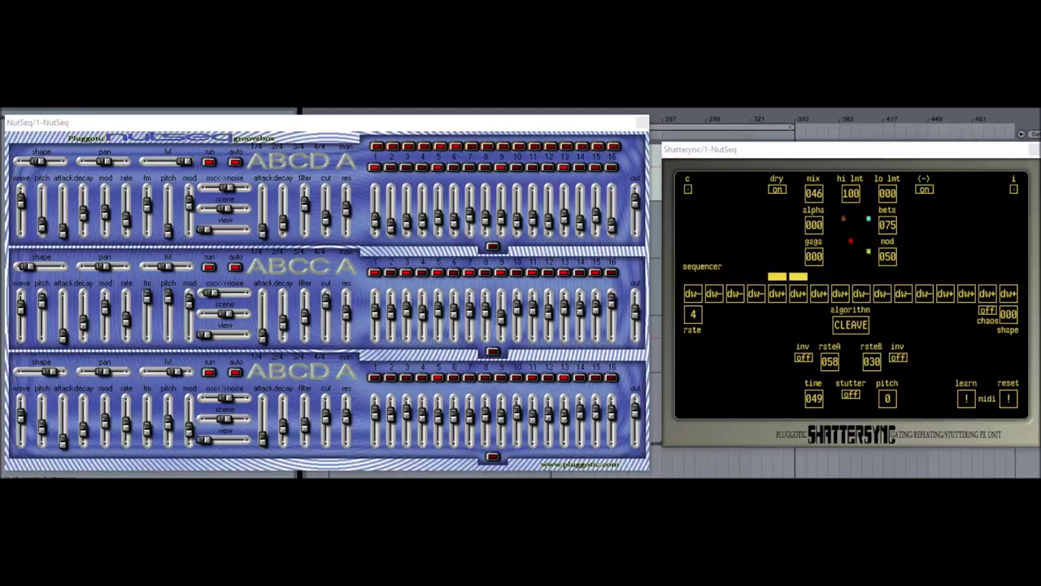
{"action": "left_click", "coordinate": [988, 310]}
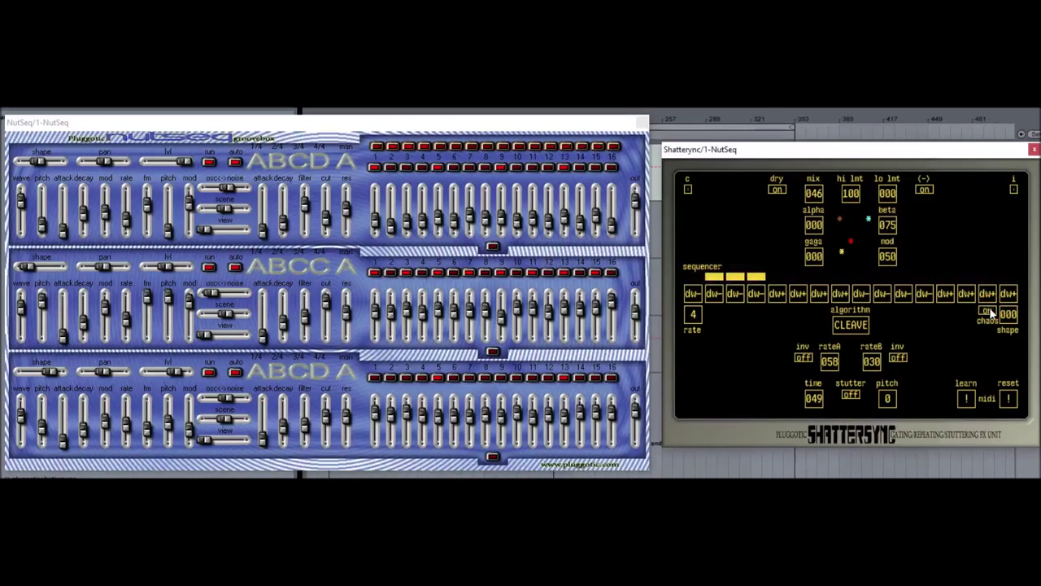
{"action": "left_click_drag", "start_coordinate": [1010, 315], "coordinate": [1028, 160]}
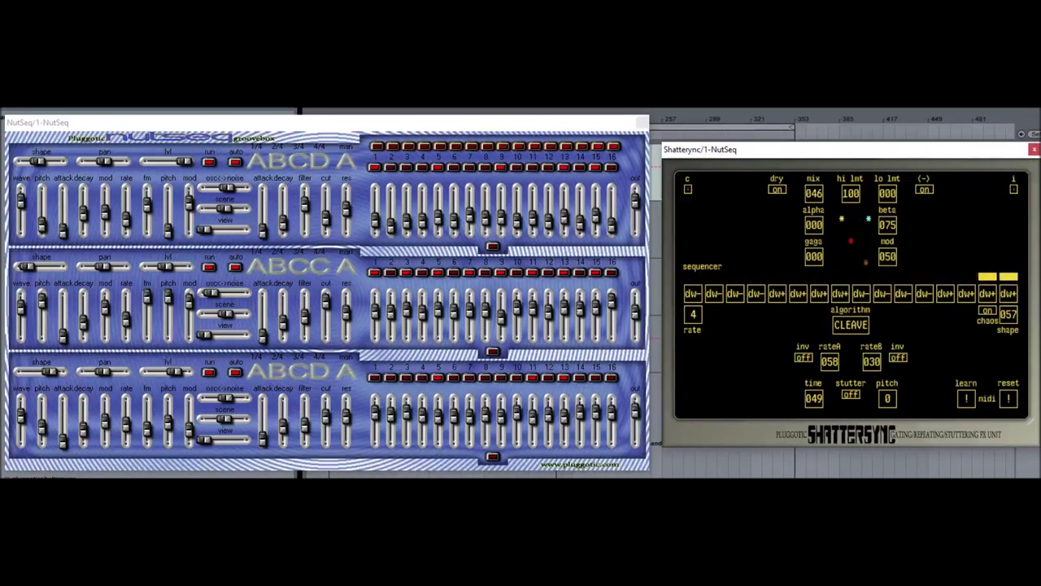
Audition the Shattersync presets with CLEAVE at mix 059, CLEAVE at mix 039 and RIP at mix 055.
{"action": "left_click", "coordinate": [207, 136]}
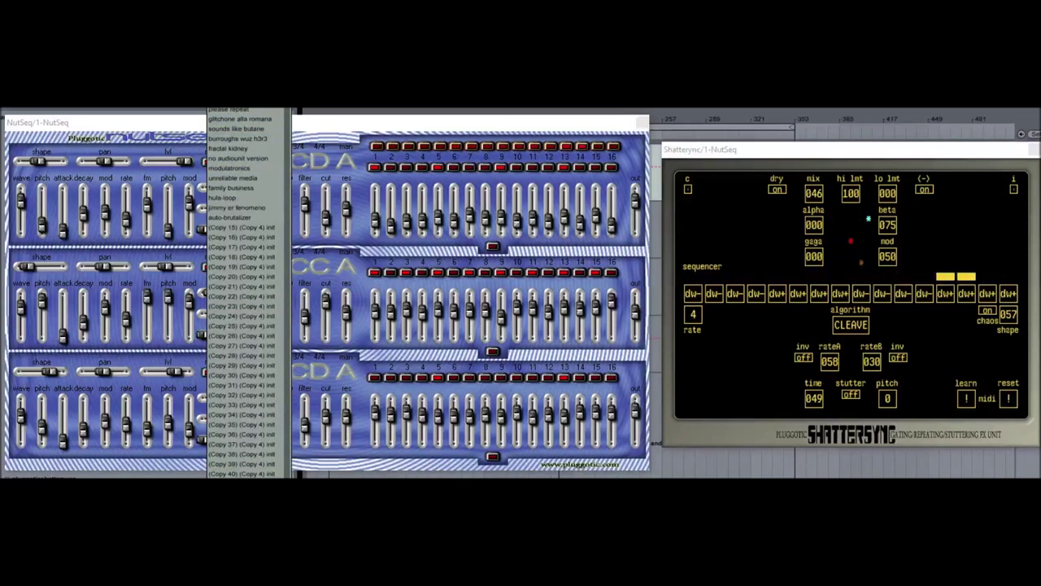
{"action": "left_click", "coordinate": [240, 129]}
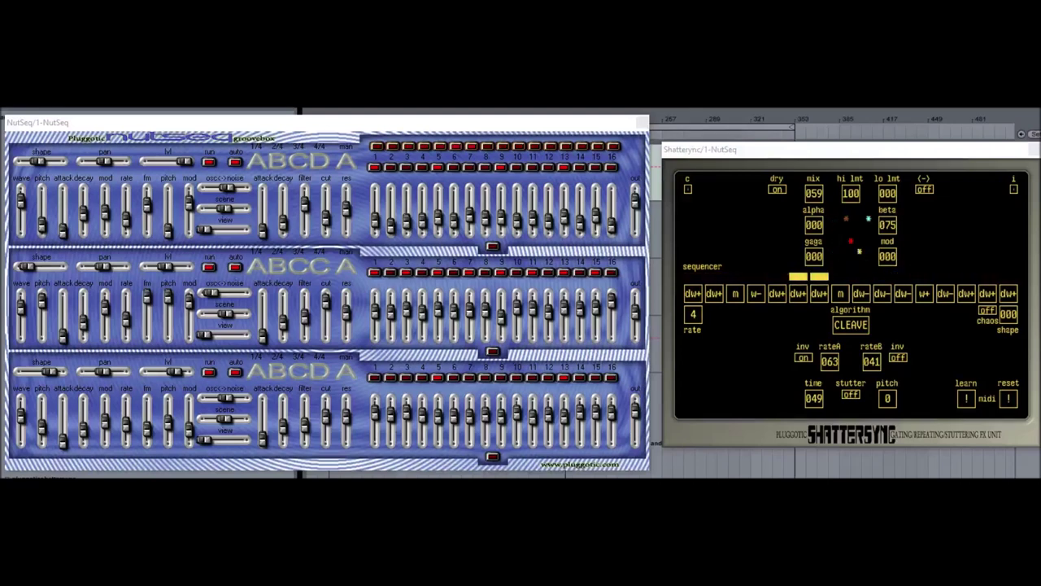
{"action": "left_click", "coordinate": [251, 477]}
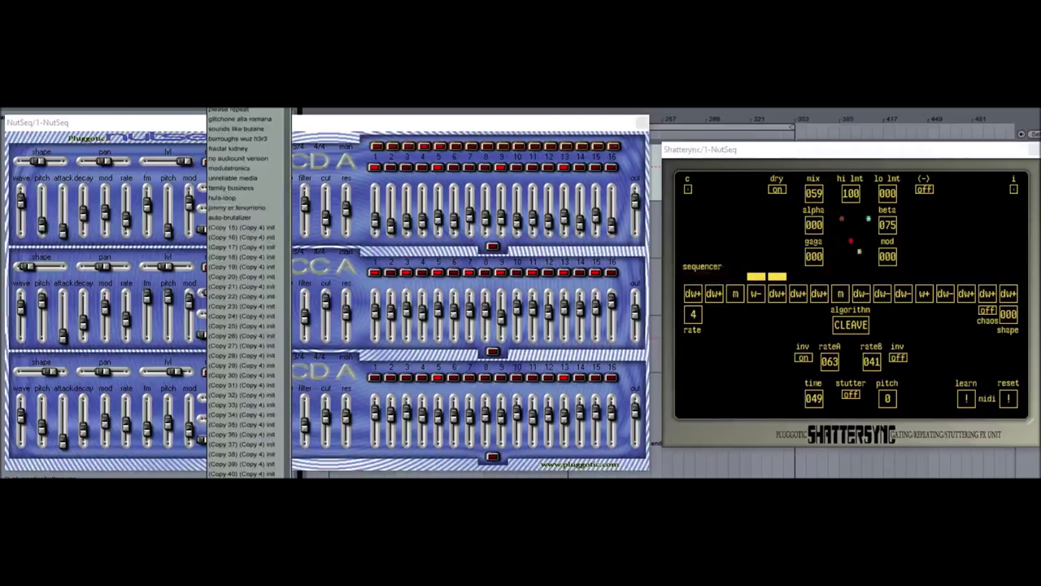
{"action": "left_click", "coordinate": [239, 159]}
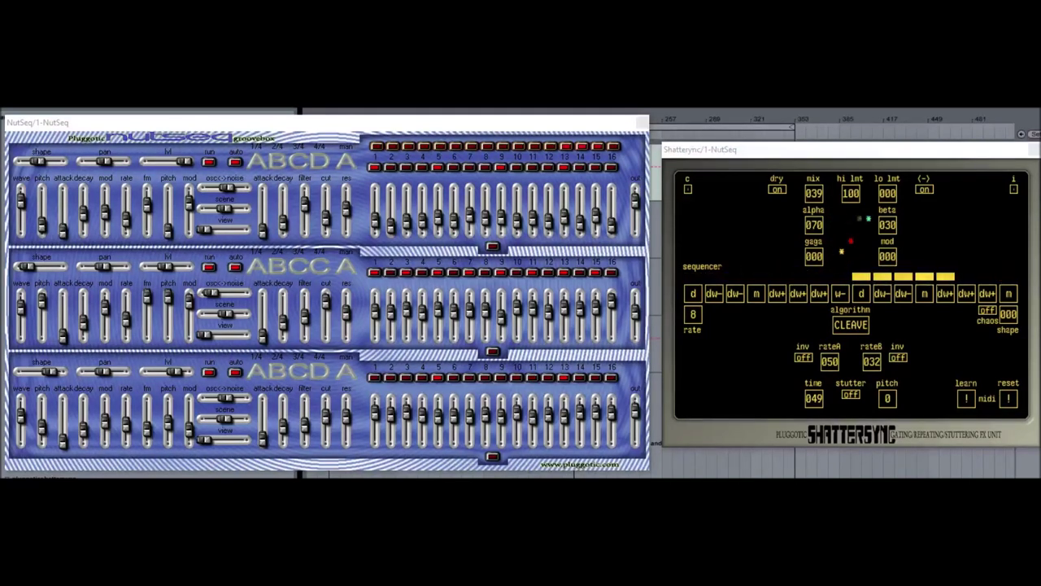
{"action": "left_click", "coordinate": [244, 492]}
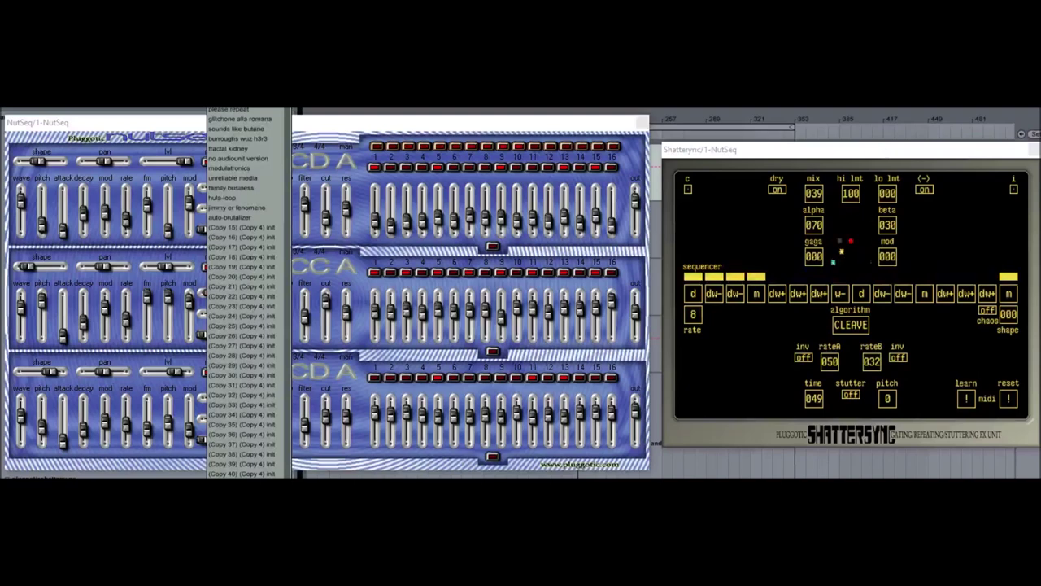
{"action": "left_click", "coordinate": [225, 100]}
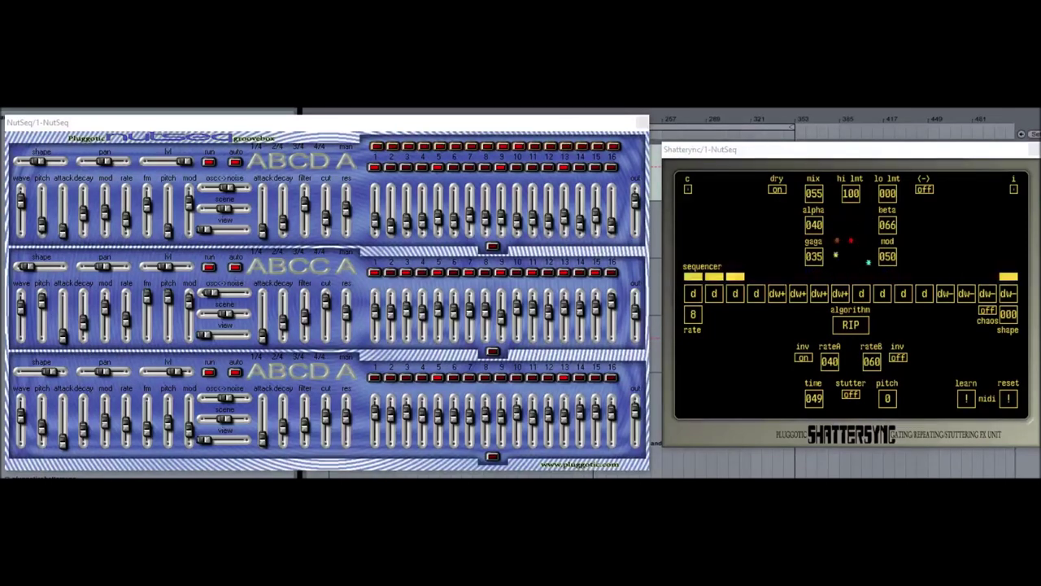
Audition the CLEAVE preset with mix 055 and rate 2, and the SLICE preset with mix 054.
{"action": "left_click", "coordinate": [247, 486]}
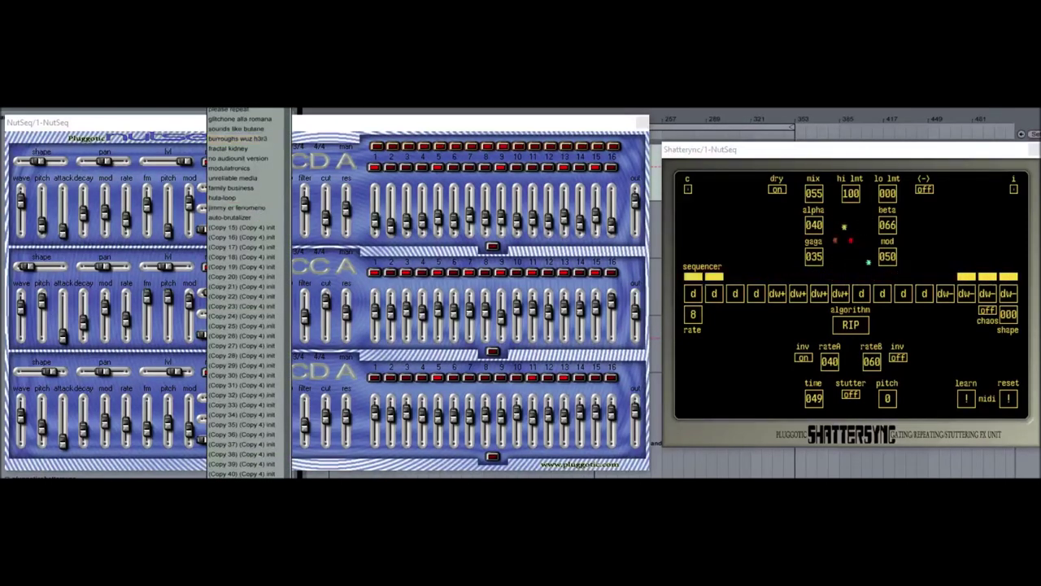
{"action": "left_click", "coordinate": [241, 112]}
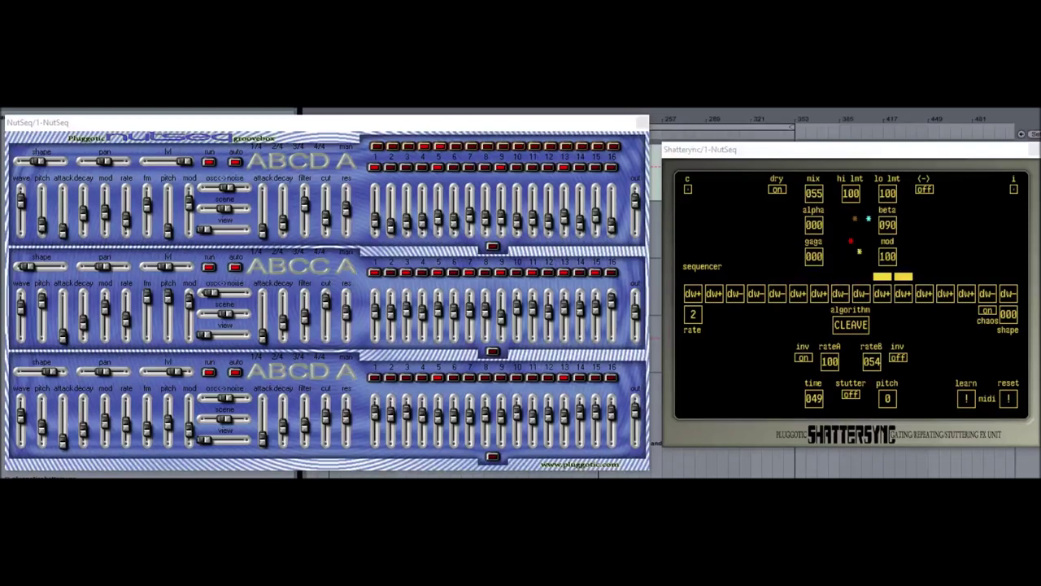
{"action": "left_click", "coordinate": [247, 487]}
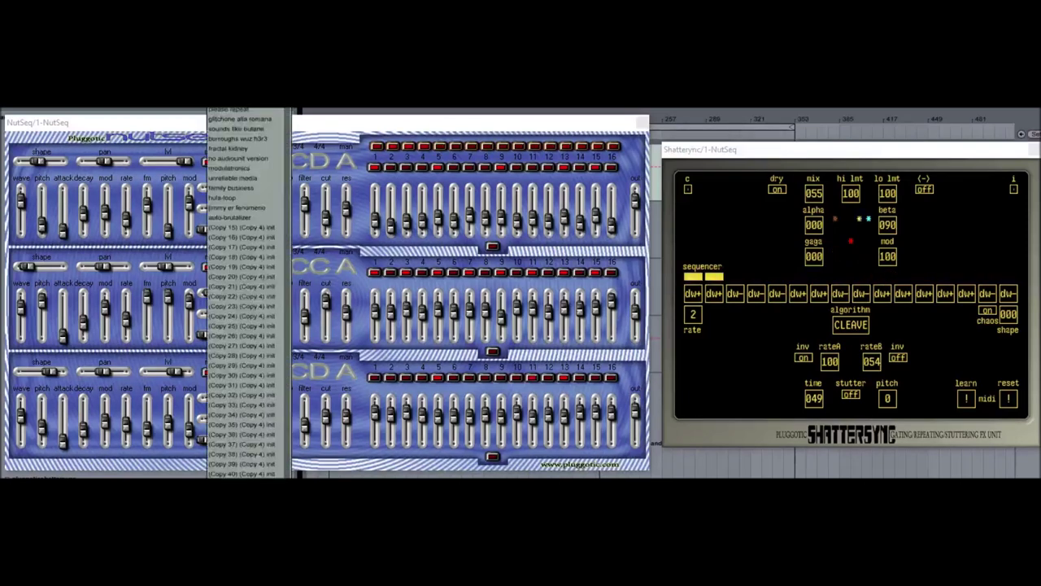
{"action": "left_click", "coordinate": [230, 109]}
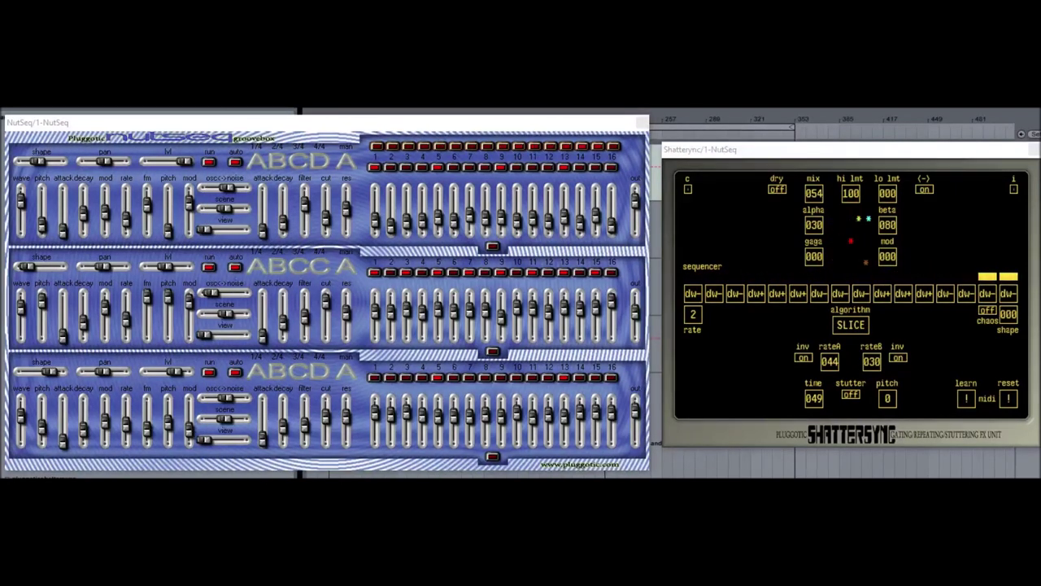
Display Shattersync's credits and usage tips on its panel.
{"action": "left_click", "coordinate": [688, 188]}
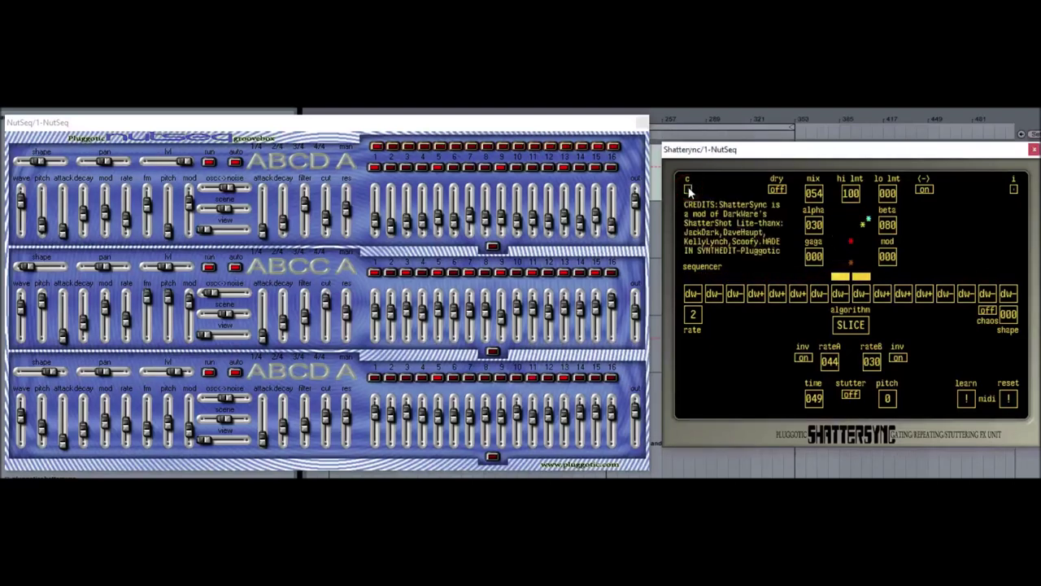
{"action": "left_click", "coordinate": [1013, 189]}
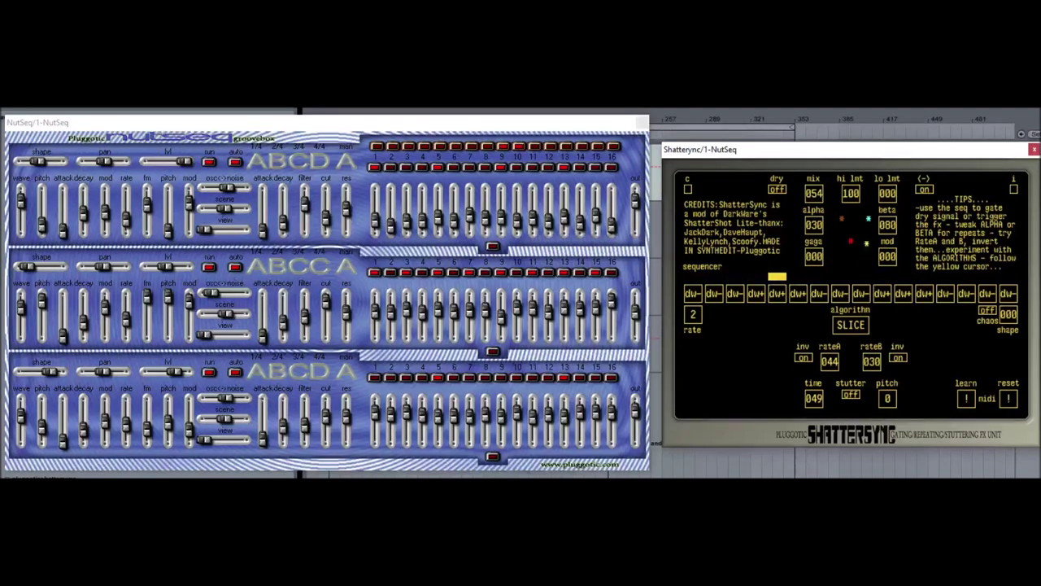
Audition the "please repeat" preset in Shattersync.
{"action": "left_click", "coordinate": [244, 504]}
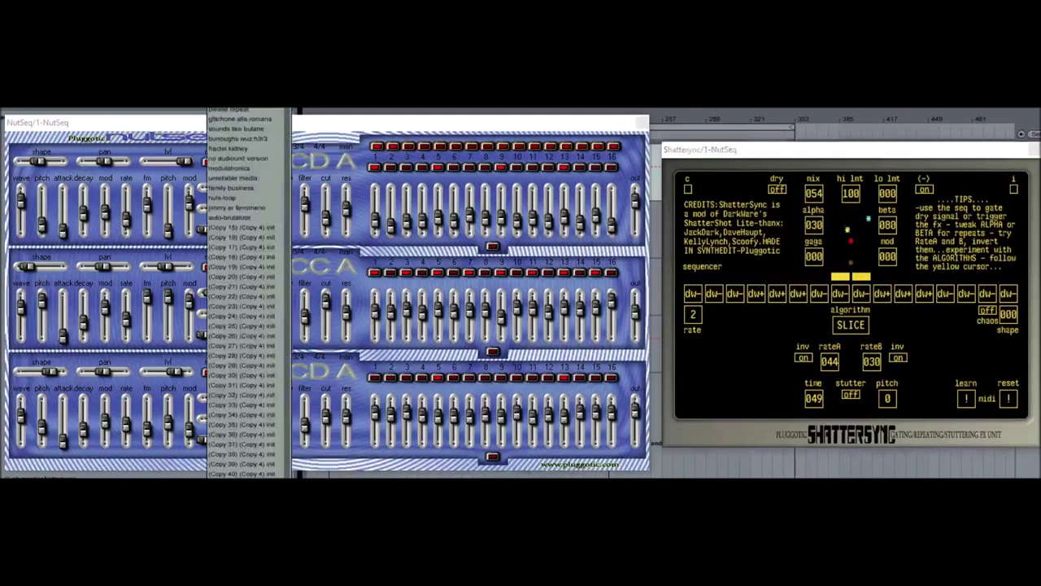
{"action": "left_click", "coordinate": [240, 108]}
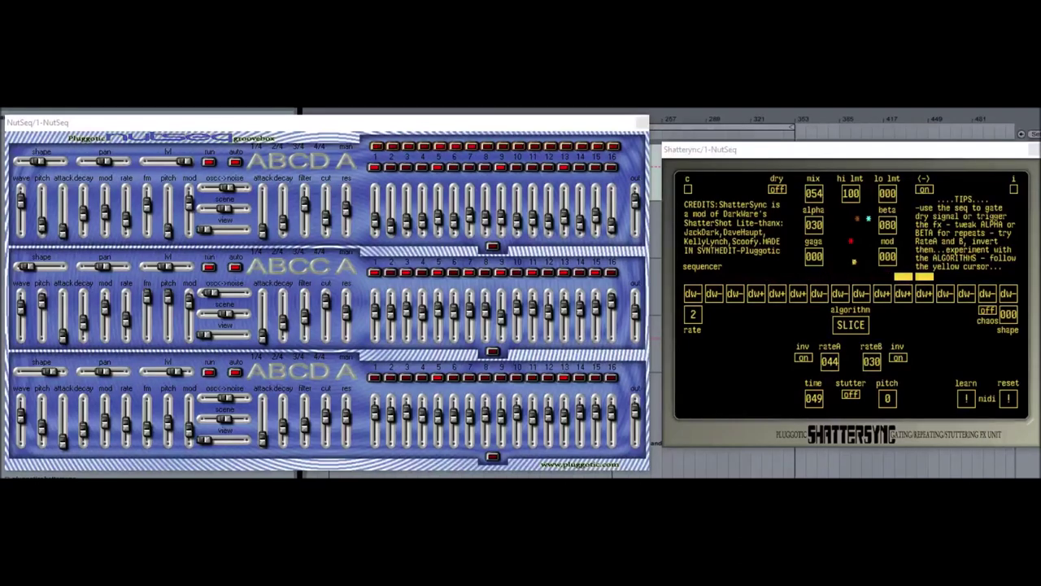
{"action": "left_click", "coordinate": [244, 504]}
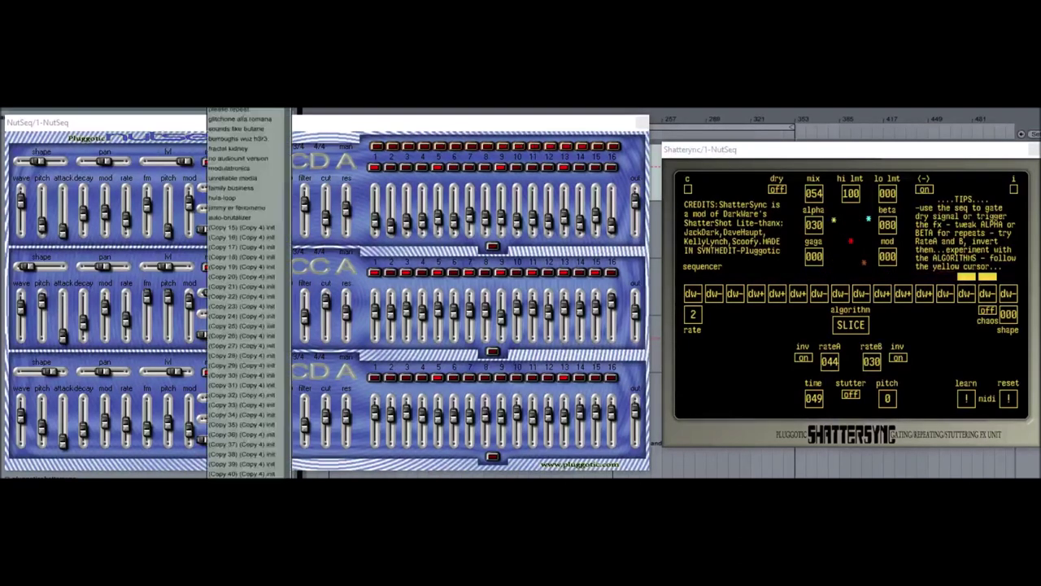
{"action": "left_click", "coordinate": [235, 110]}
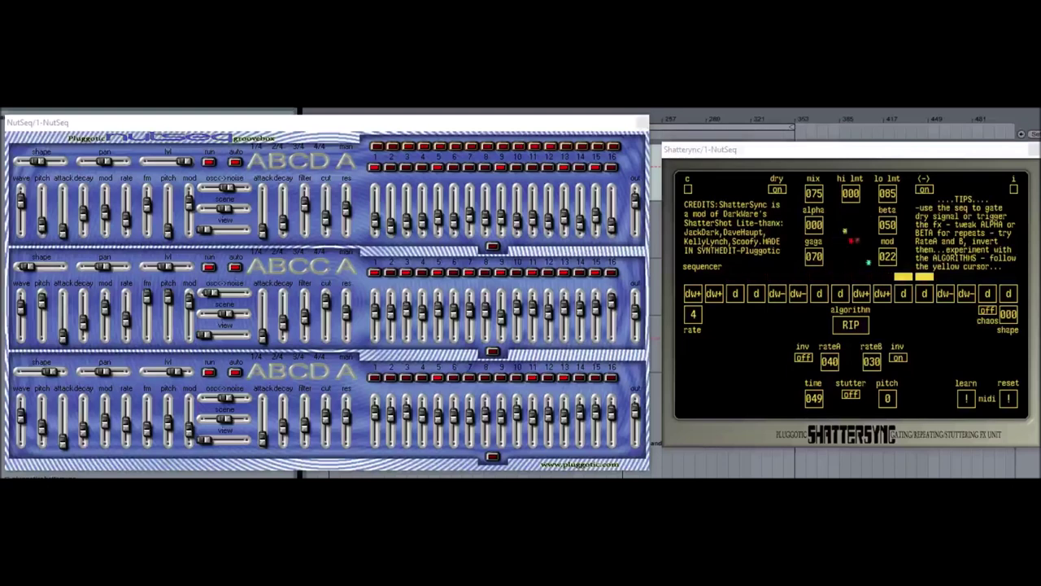
Audition the "glitchone alla romana" and "sounds like butane" presets in Shattersync.
{"action": "left_click", "coordinate": [247, 475]}
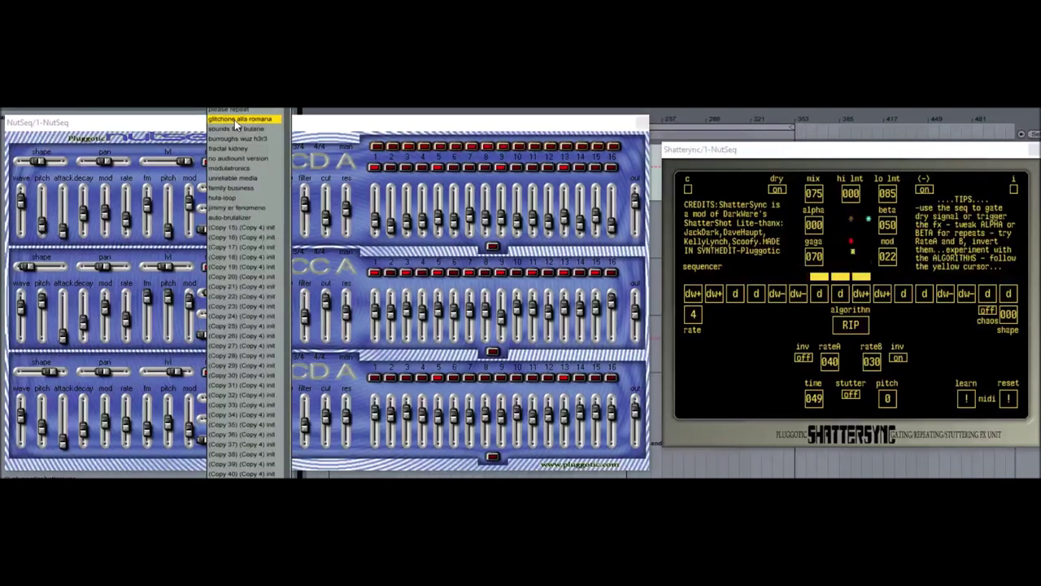
{"action": "left_click", "coordinate": [236, 122]}
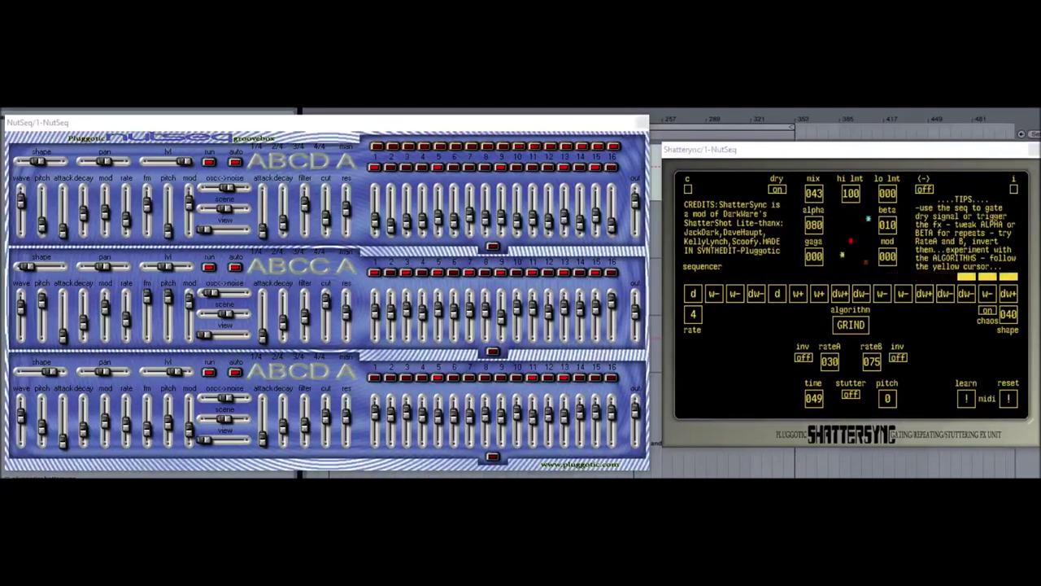
{"action": "left_click", "coordinate": [246, 506]}
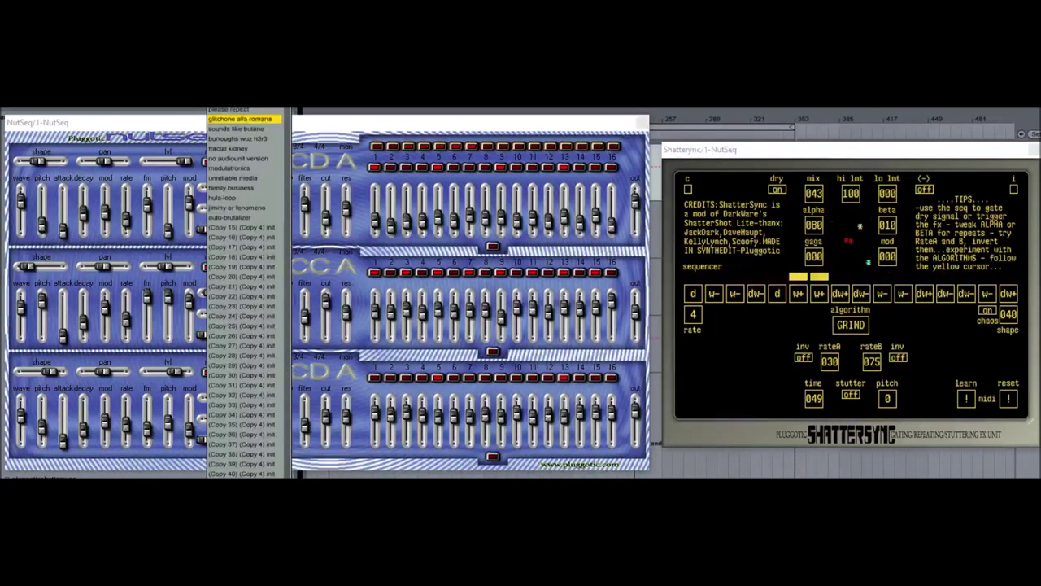
{"action": "left_click", "coordinate": [229, 132]}
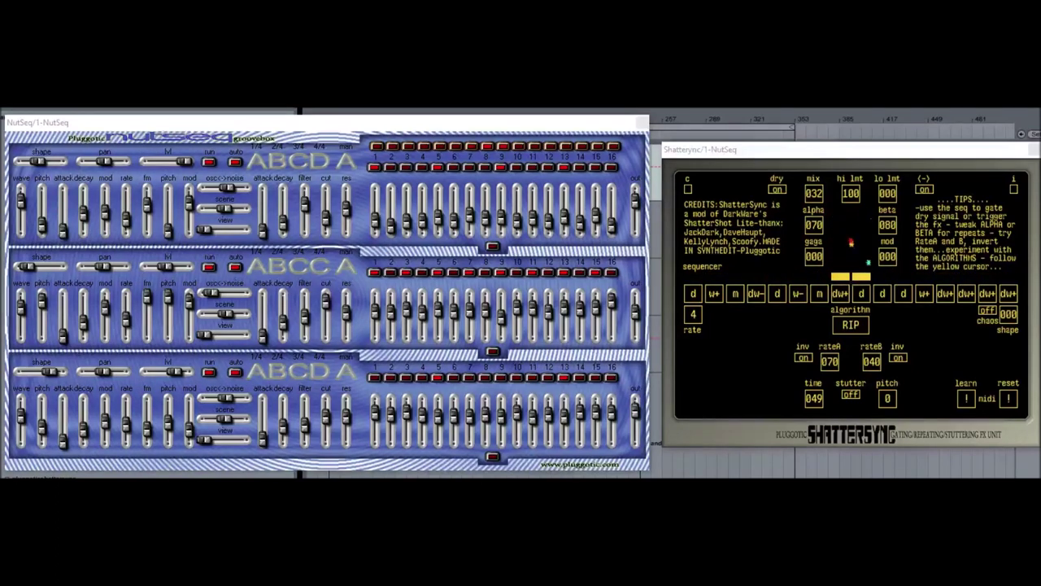
Audition the "burroughs wuz h3r3" and "fractal kidney" presets in Shattersync.
{"action": "left_click", "coordinate": [244, 504]}
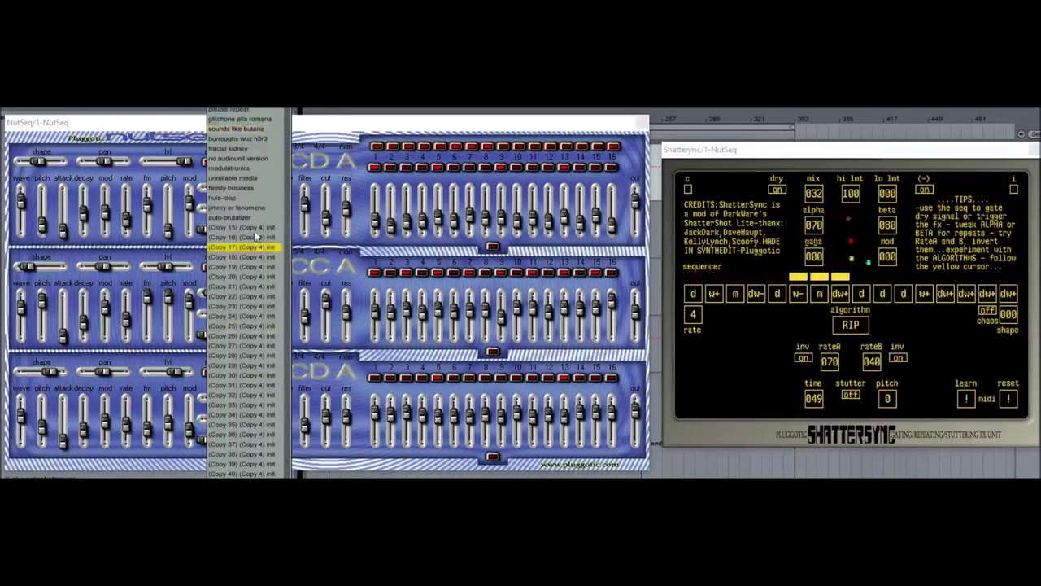
{"action": "left_click", "coordinate": [249, 138]}
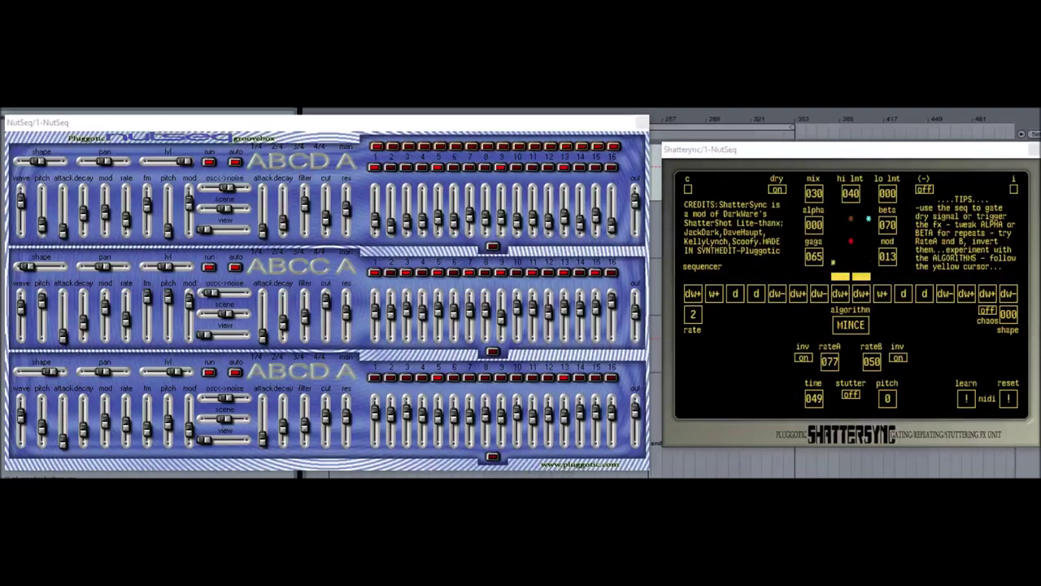
{"action": "left_click", "coordinate": [243, 136]}
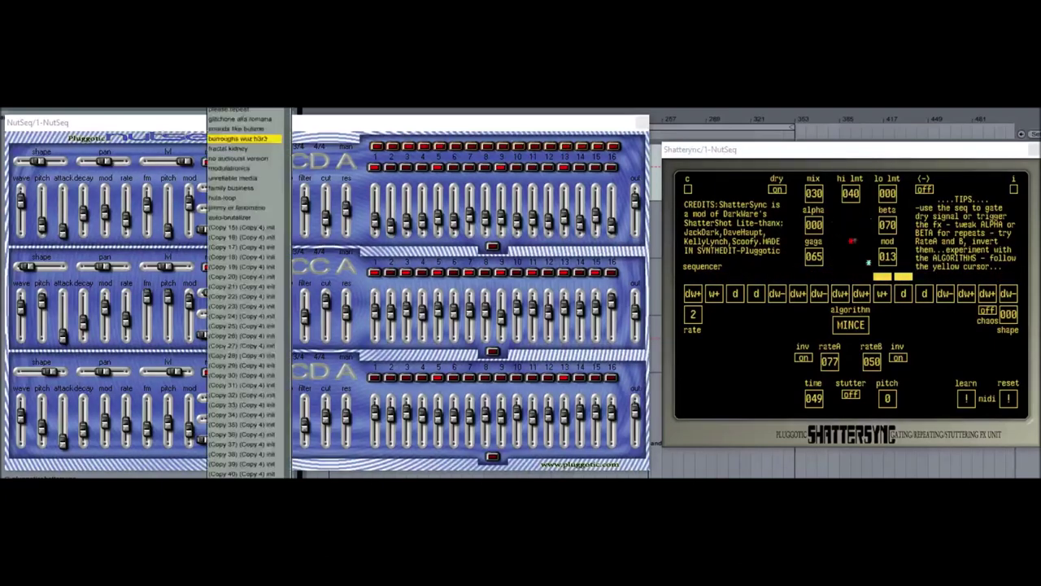
{"action": "left_click", "coordinate": [241, 148]}
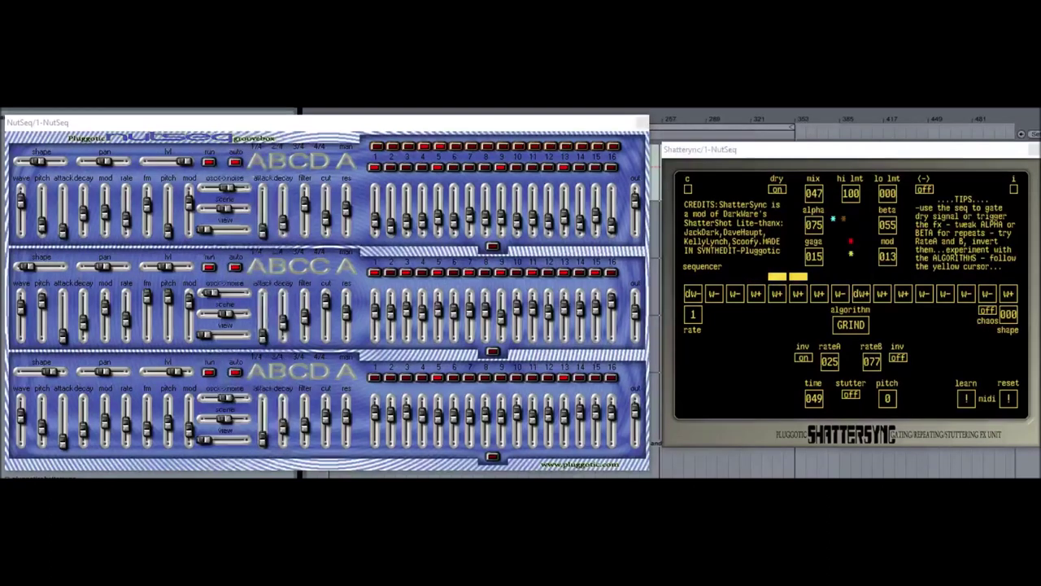
Load the "no audiounit version" preset in Shattersync.
{"action": "left_click", "coordinate": [244, 493]}
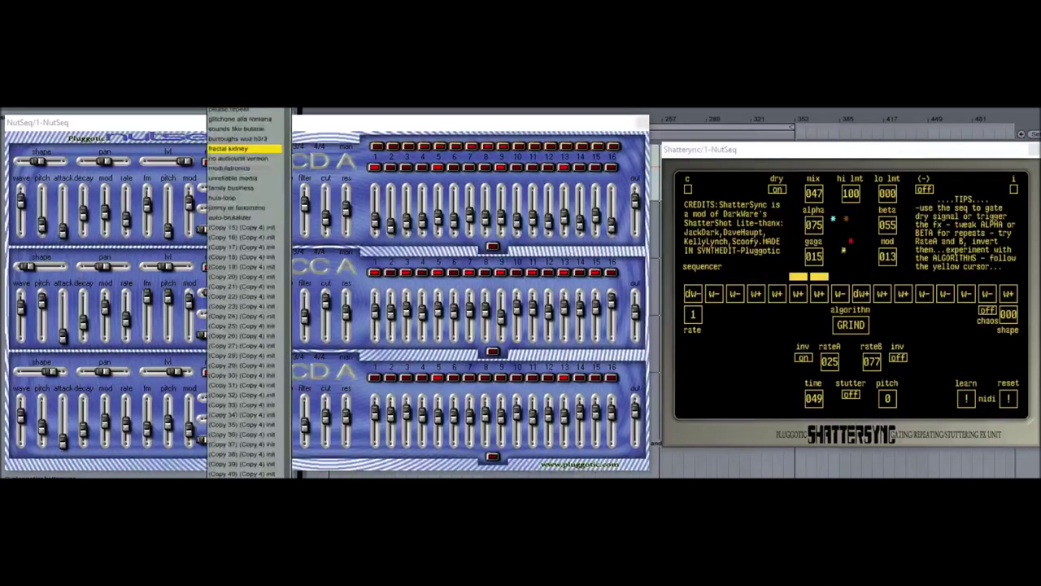
{"action": "left_click", "coordinate": [236, 158]}
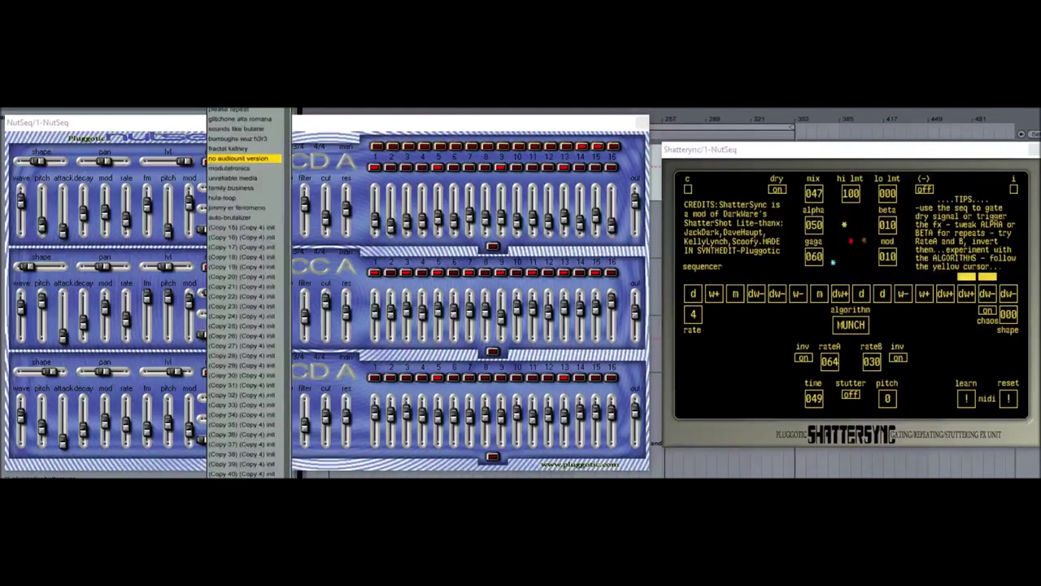
{"action": "left_click", "coordinate": [242, 158]}
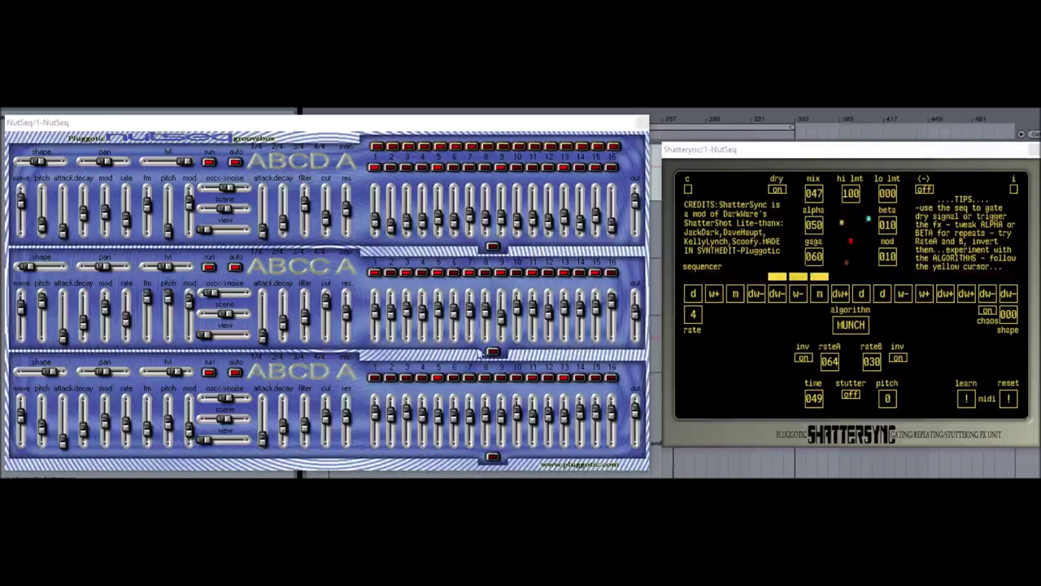
Try sequencer rates 8 and 16 on the loaded preset, and set the rate to 2.
{"action": "left_click", "coordinate": [694, 317]}
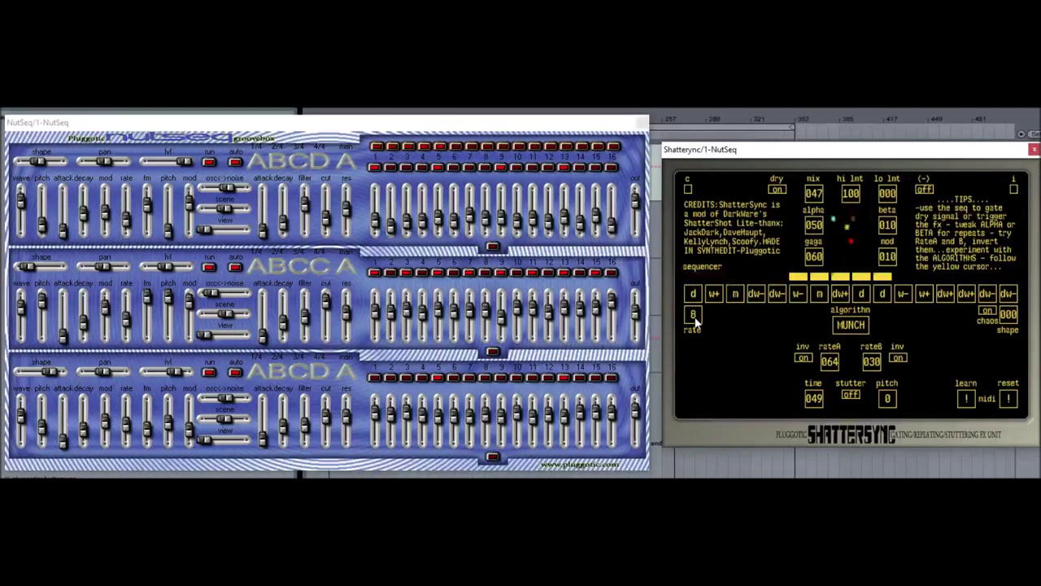
{"action": "left_click", "coordinate": [694, 317]}
{"action": "left_click", "coordinate": [694, 318]}
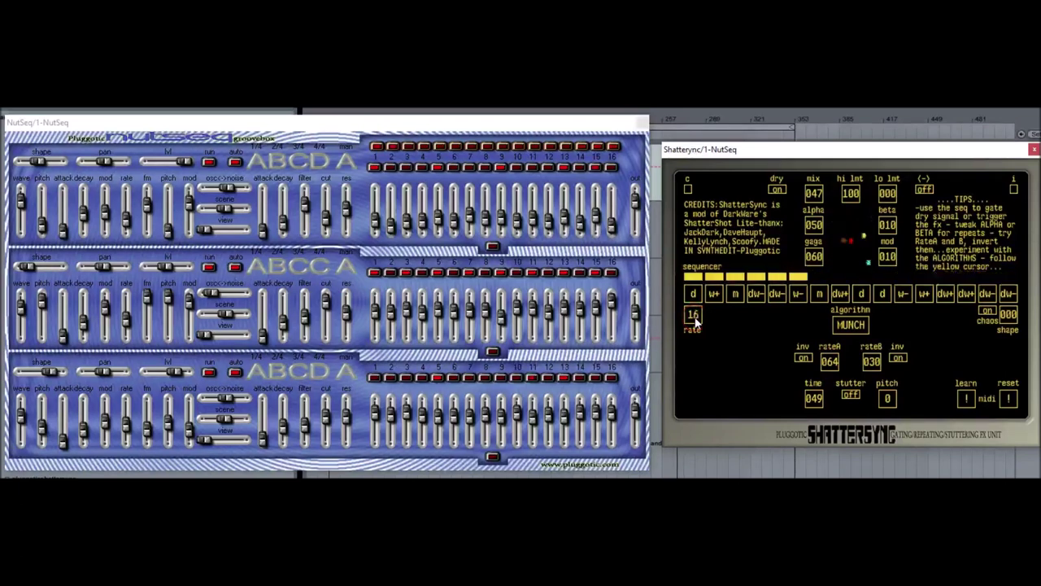
{"action": "left_click", "coordinate": [693, 318]}
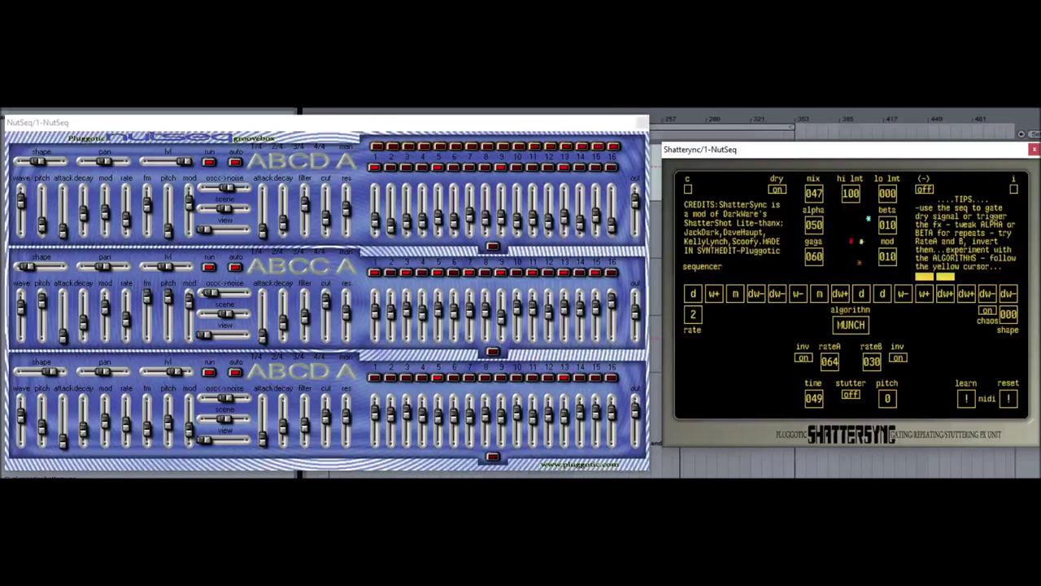
Audition the "modulatronica" and "unreliable media" presets in Shattersync.
{"action": "left_click", "coordinate": [244, 496]}
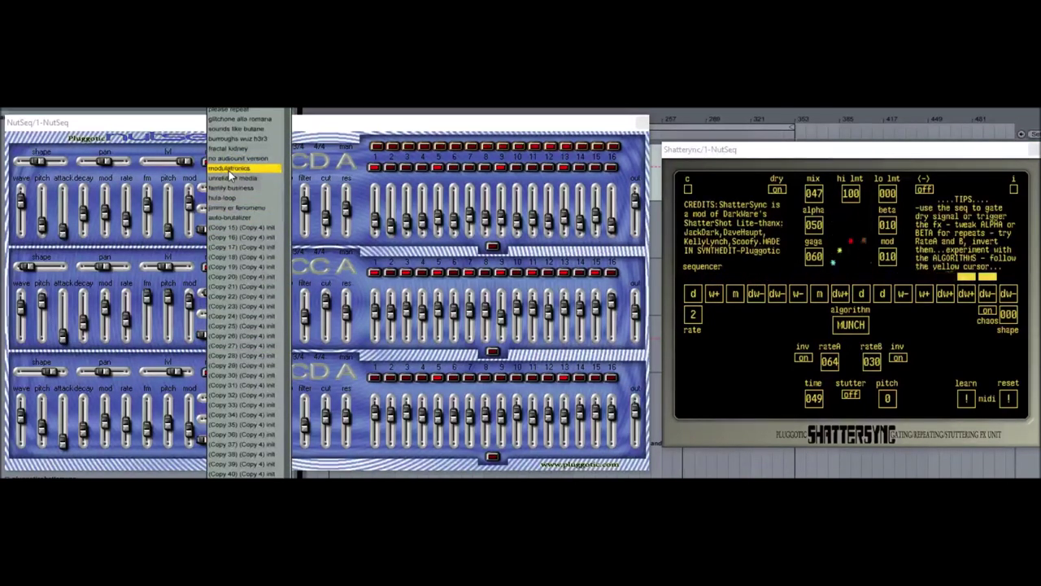
{"action": "left_click", "coordinate": [230, 169]}
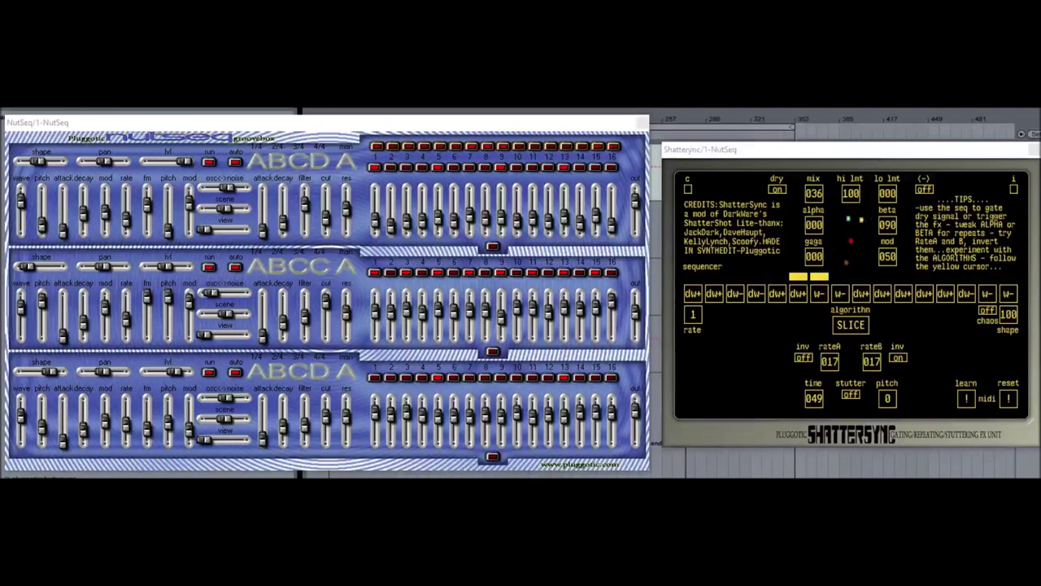
{"action": "left_click", "coordinate": [244, 495]}
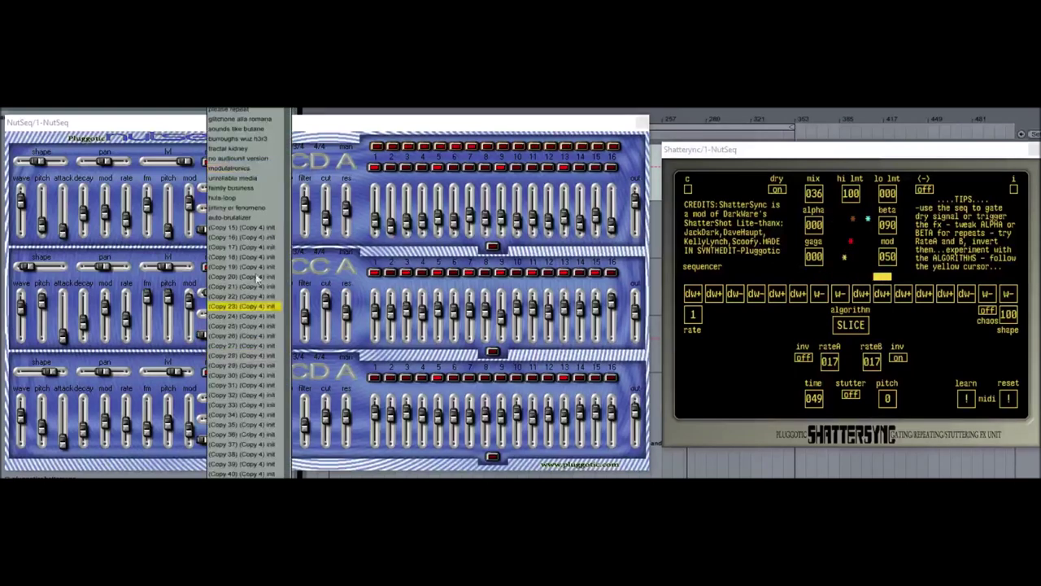
{"action": "left_click", "coordinate": [253, 181]}
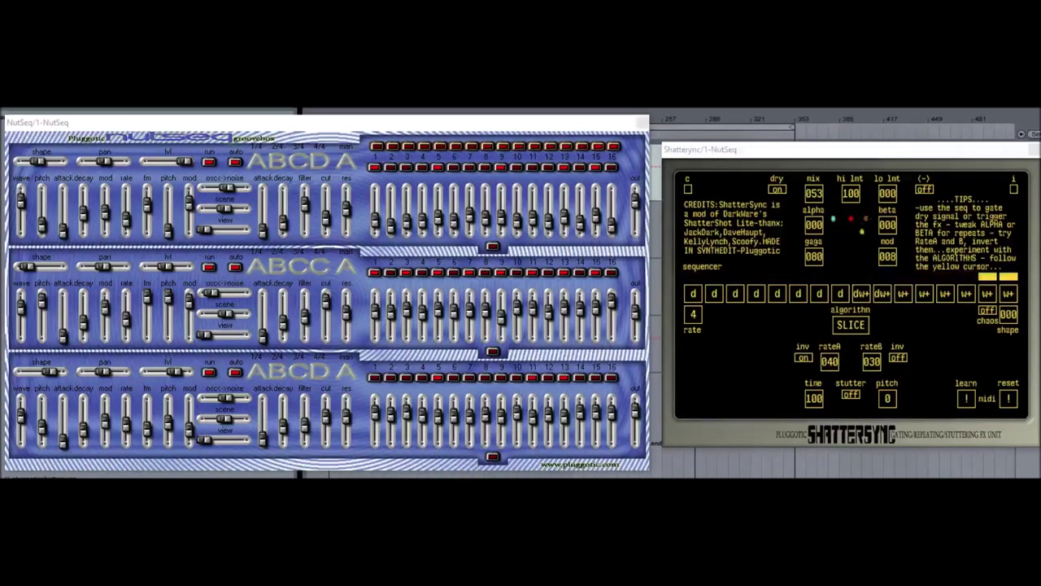
Audition the "family business" and "hula-loop" presets in Shattersync.
{"action": "left_click", "coordinate": [246, 498]}
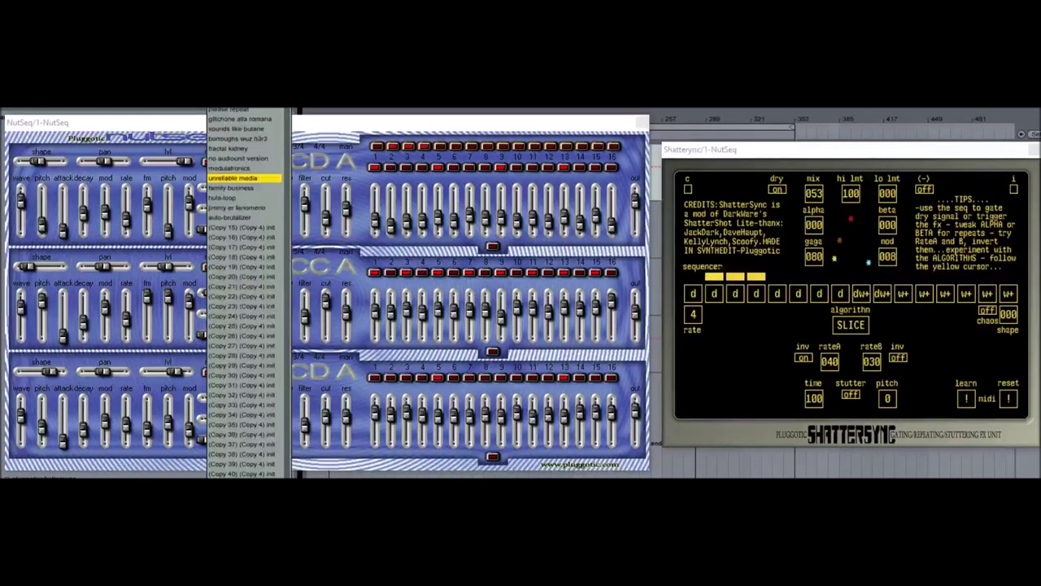
{"action": "left_click", "coordinate": [233, 190]}
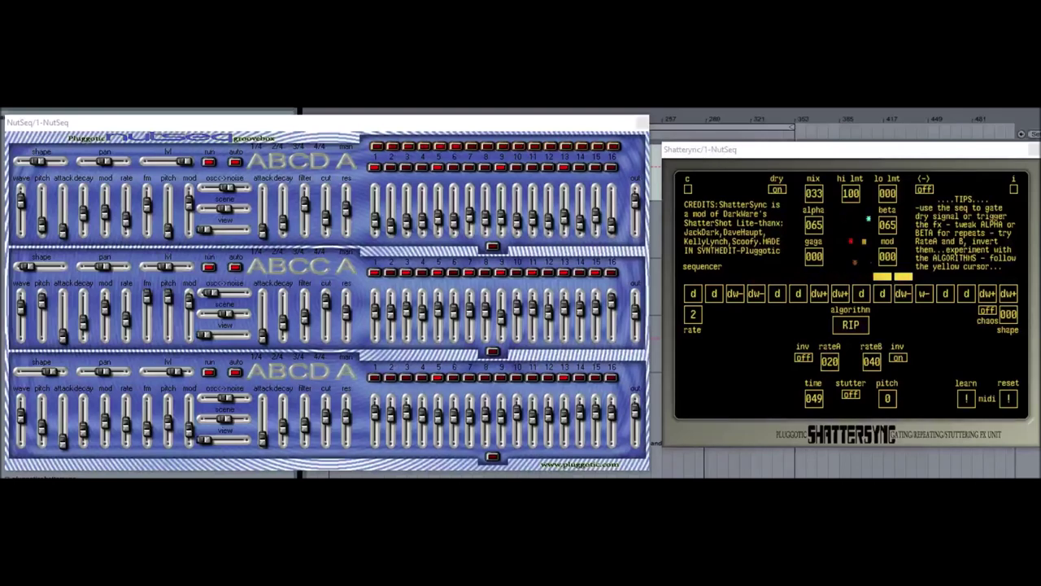
{"action": "left_click", "coordinate": [245, 505]}
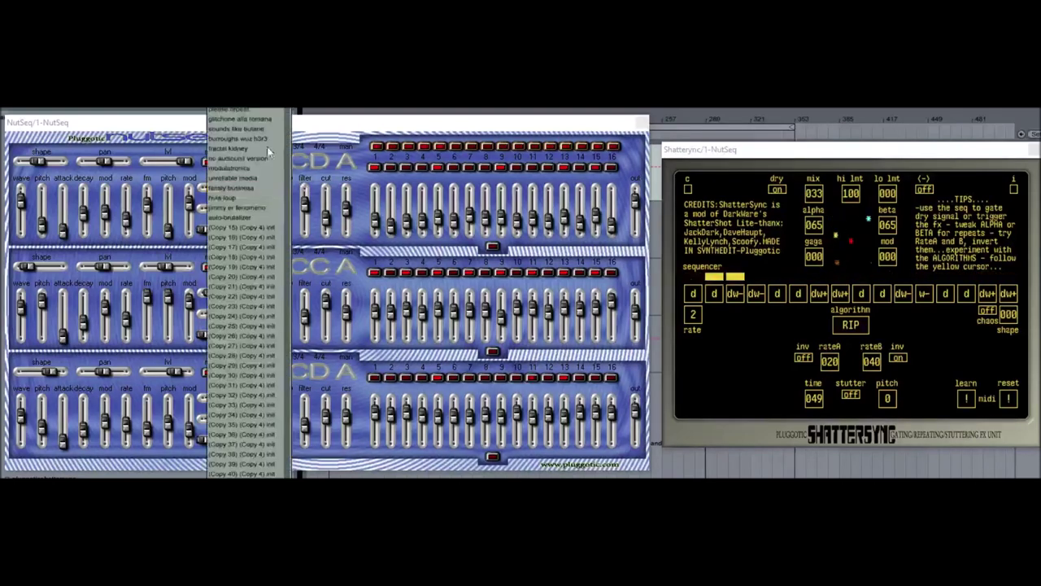
{"action": "left_click", "coordinate": [231, 200]}
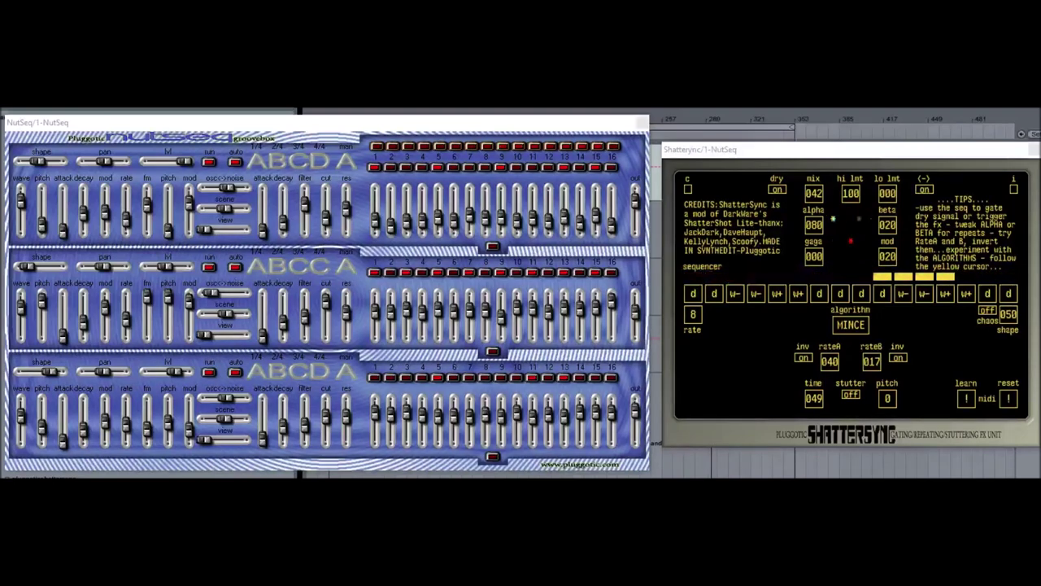
Load the "jimmy er fenomeno" preset in Shattersync and set its mix to 77.
{"action": "left_click", "coordinate": [243, 198]}
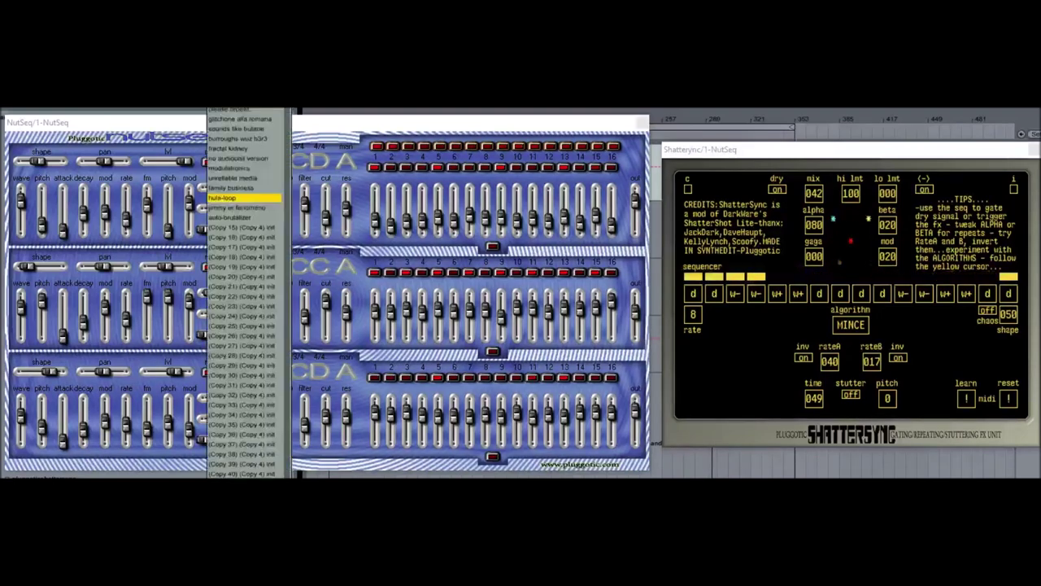
{"action": "left_click", "coordinate": [238, 208]}
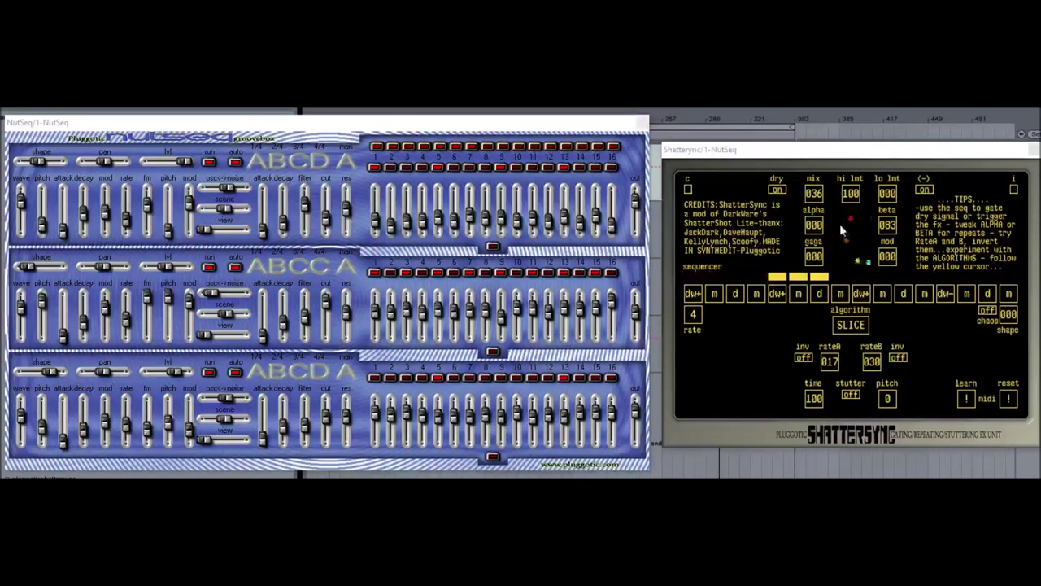
{"action": "left_click_drag", "start_coordinate": [811, 192], "coordinate": [826, 360]}
{"action": "mouse_move", "coordinate": [829, 199]}
{"action": "left_mouse_down"}
{"action": "mouse_move", "coordinate": [829, 162]}
{"action": "mouse_move", "coordinate": [815, 203]}
{"action": "left_mouse_up"}
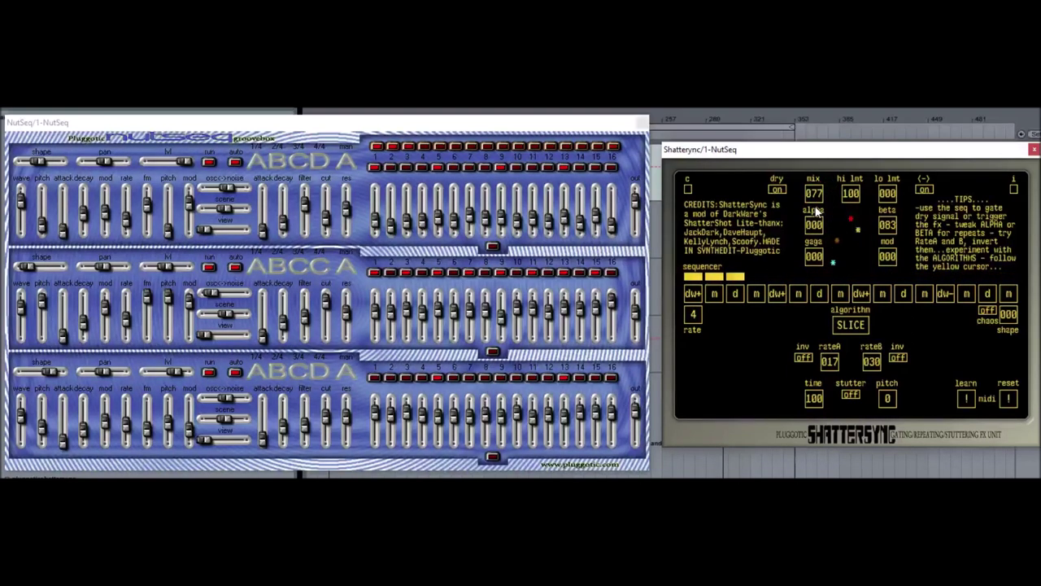
Load the "auto-brutalizer" preset in Shattersync, with the mix at 36 and the sequencer rate at 12.
{"action": "left_click", "coordinate": [259, 504]}
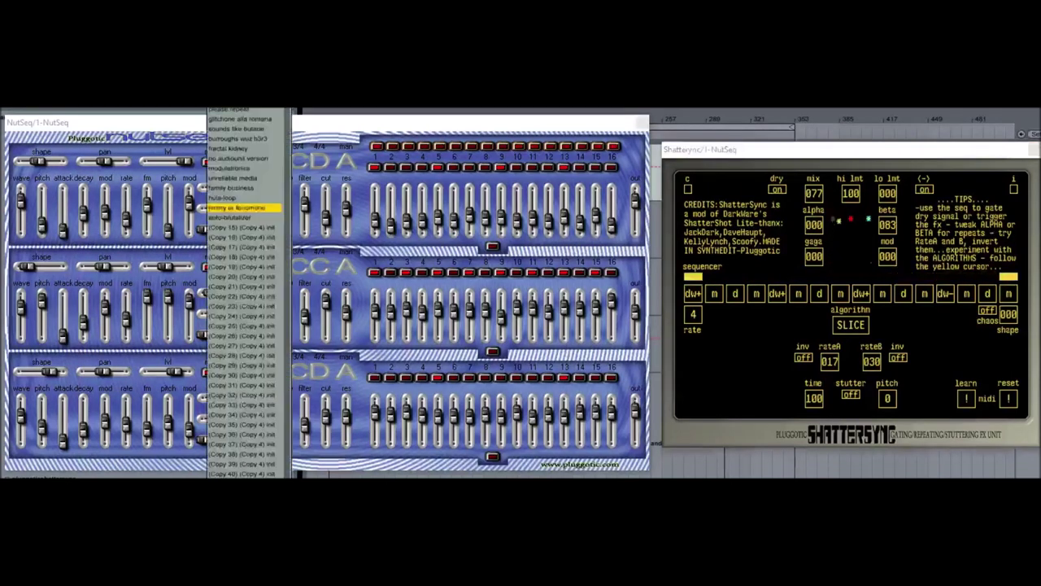
{"action": "left_click", "coordinate": [248, 224]}
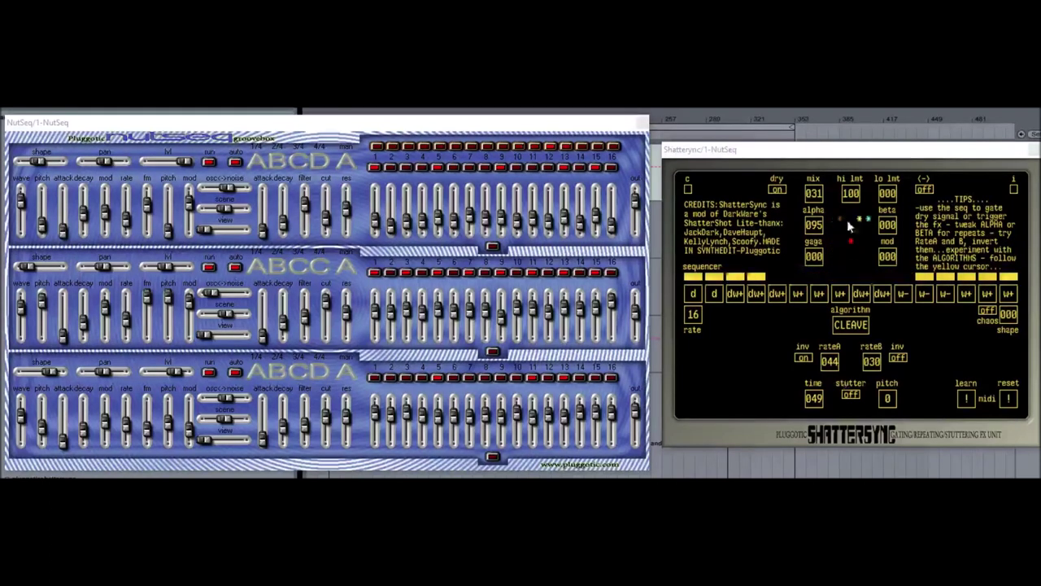
{"action": "left_click_drag", "start_coordinate": [820, 194], "coordinate": [819, 69]}
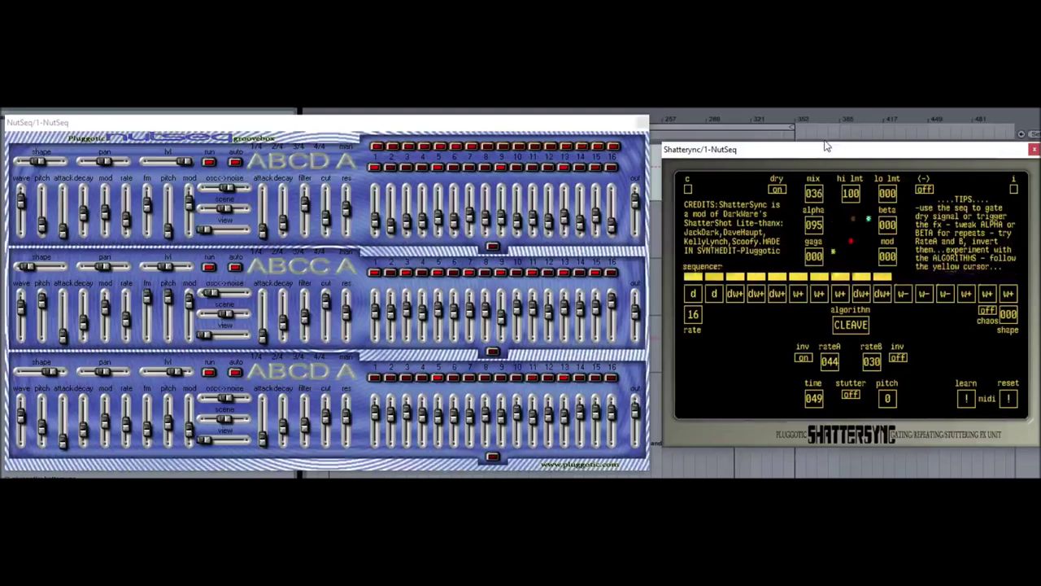
{"action": "left_click", "coordinate": [693, 317]}
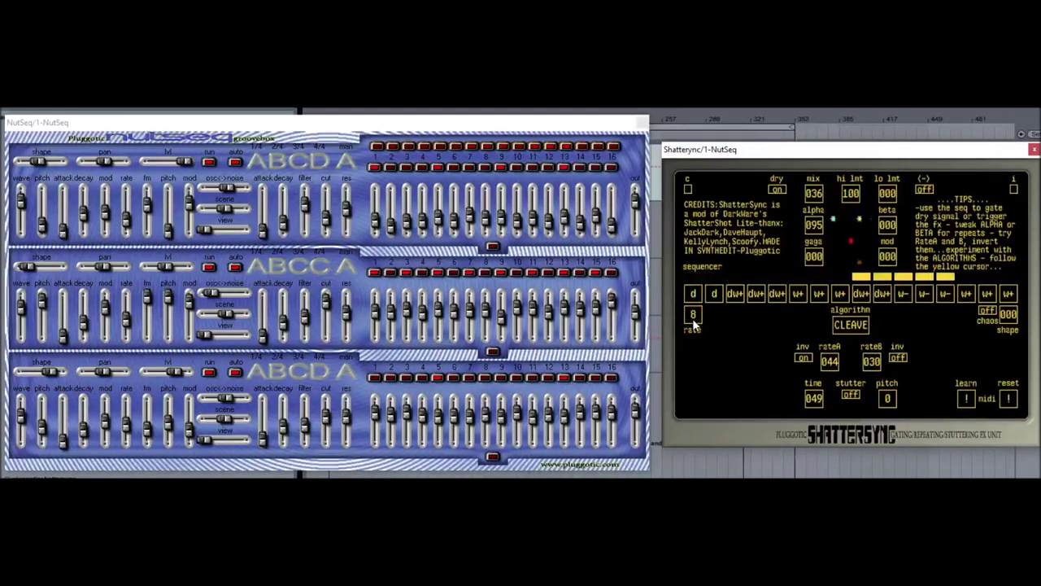
{"action": "left_click", "coordinate": [693, 317]}
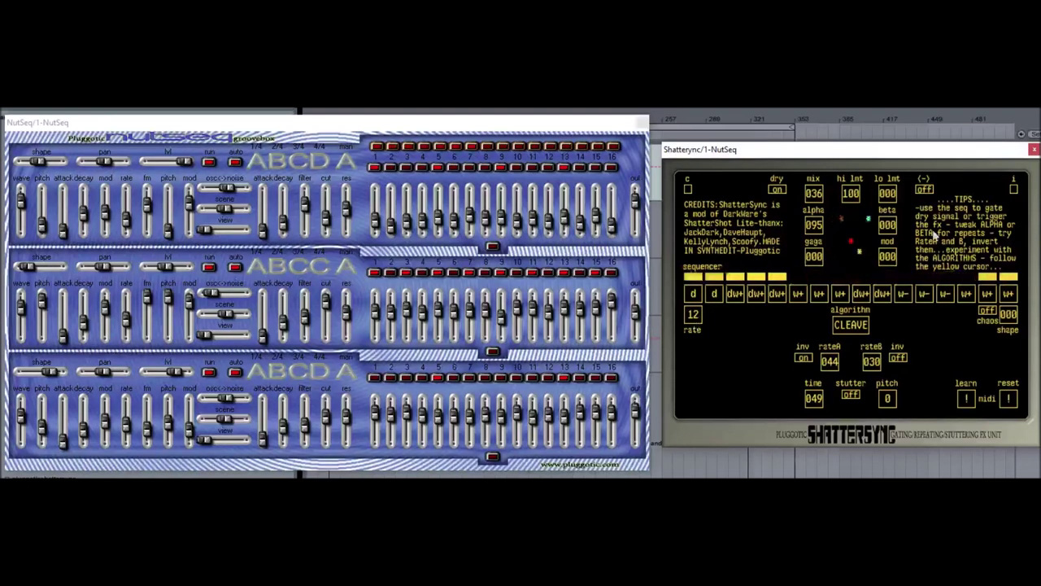
Set the high limit to 93, low limit to 32, beta to 36, mod to 12 and gaga to 31, with sequencer rate 4.
{"action": "left_click_drag", "start_coordinate": [858, 196], "coordinate": [894, 160]}
{"action": "left_click_drag", "start_coordinate": [892, 226], "coordinate": [895, 180]}
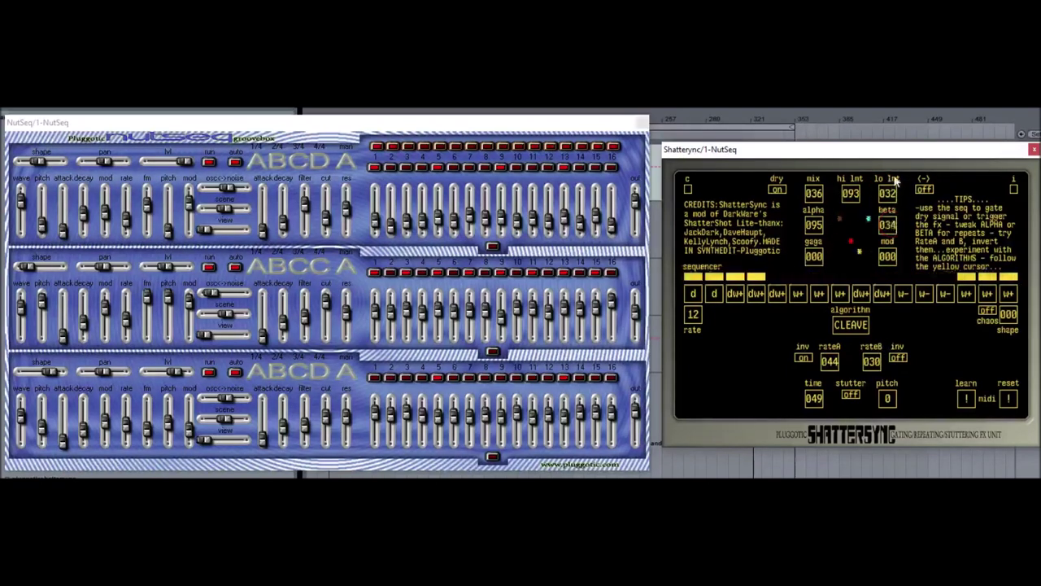
{"action": "left_click_drag", "start_coordinate": [892, 257], "coordinate": [895, 245]}
{"action": "left_click_drag", "start_coordinate": [813, 258], "coordinate": [822, 218]}
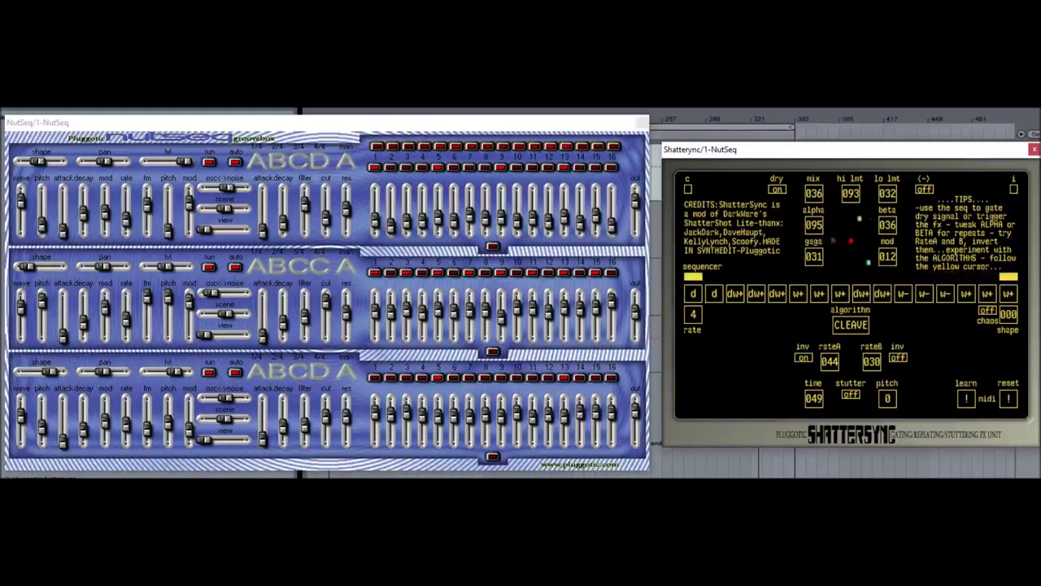
Set sequencer step 12 to m, step 15 to w- and step 16 to d, and the shape to 77.
{"action": "left_click", "coordinate": [925, 295]}
{"action": "left_click", "coordinate": [930, 296]}
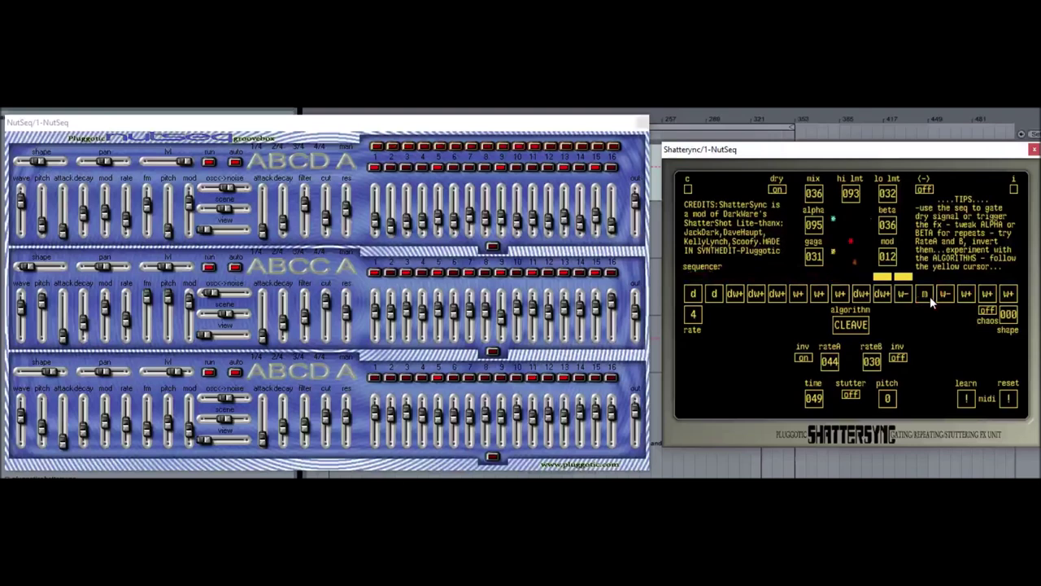
{"action": "left_click", "coordinate": [986, 295]}
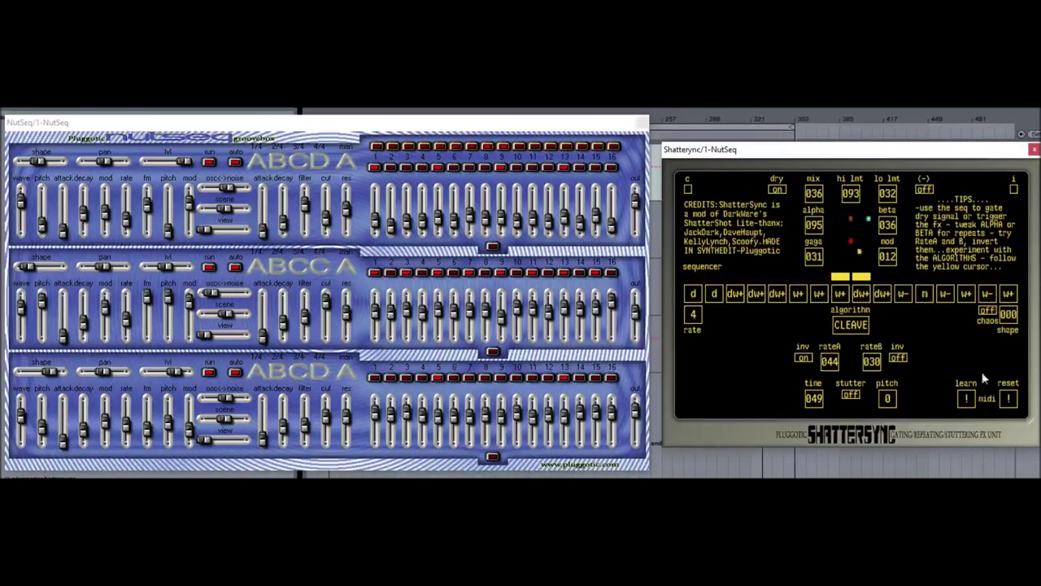
{"action": "left_click", "coordinate": [1011, 295]}
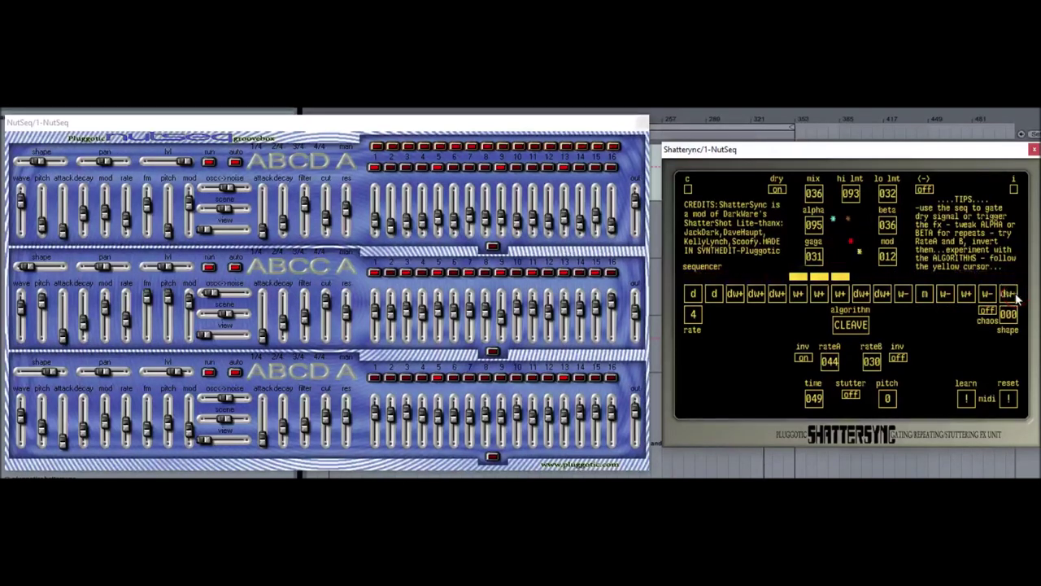
{"action": "left_click", "coordinate": [1011, 294]}
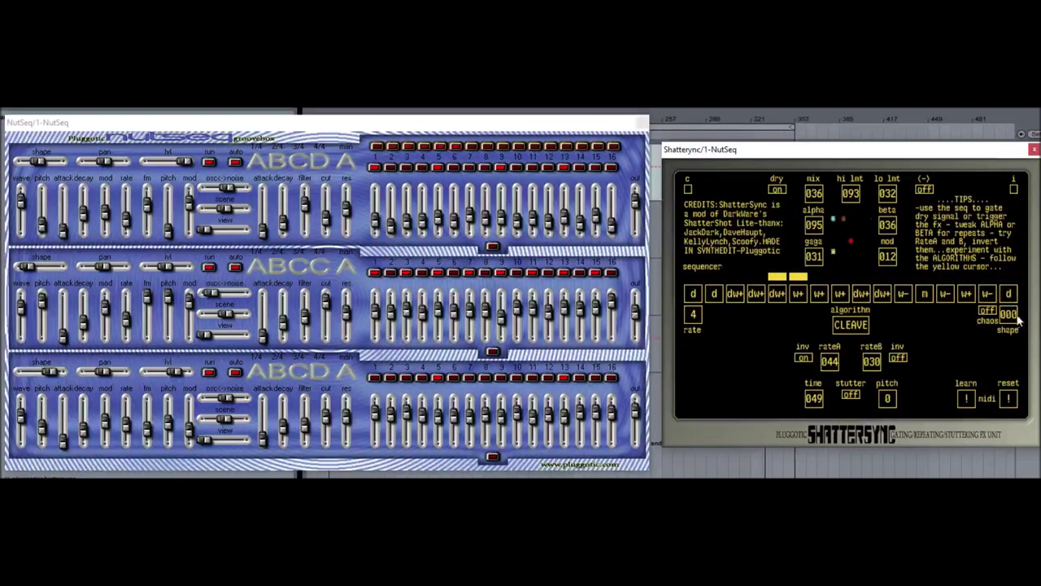
{"action": "left_click_drag", "start_coordinate": [1008, 314], "coordinate": [1008, 217]}
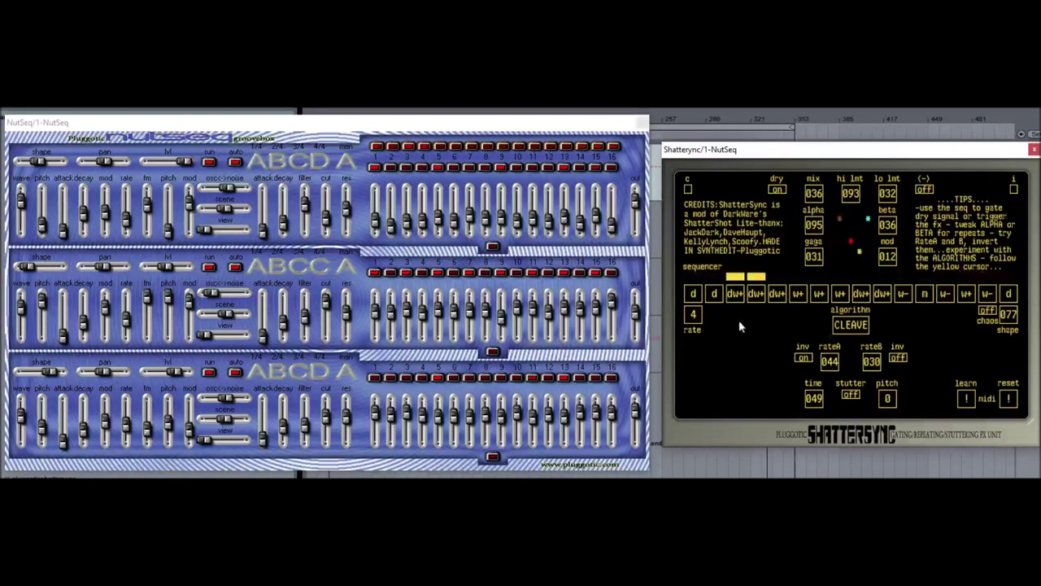
Set rate B to 16, invert rate B and turn off the inversion of rate A.
{"action": "left_click_drag", "start_coordinate": [871, 361], "coordinate": [891, 380]}
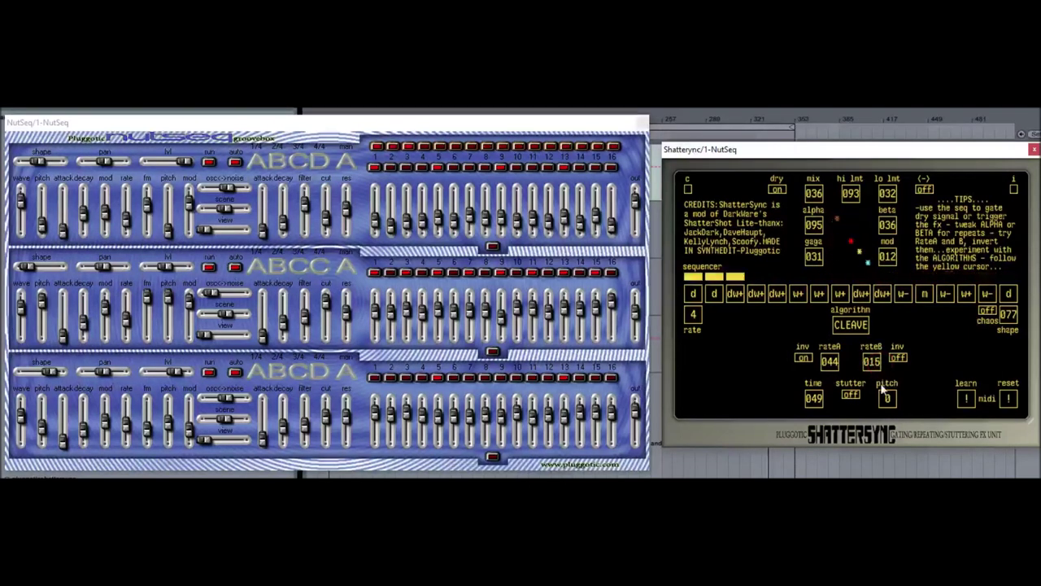
{"action": "left_click", "coordinate": [898, 358]}
{"action": "left_click", "coordinate": [803, 358]}
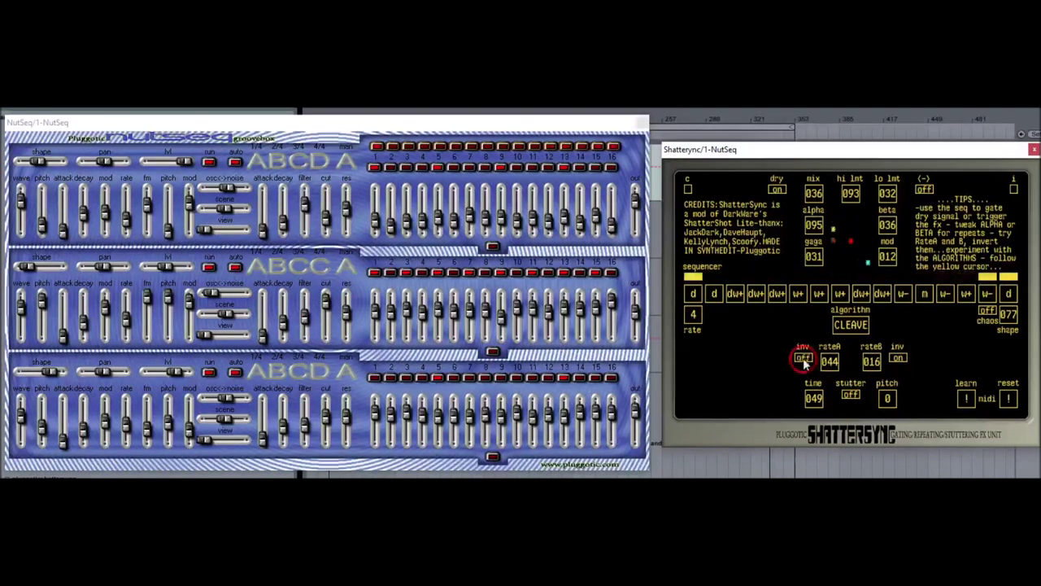
Try the stutter effect in short bursts, raising its pitch to +10.
{"action": "left_click", "coordinate": [852, 395]}
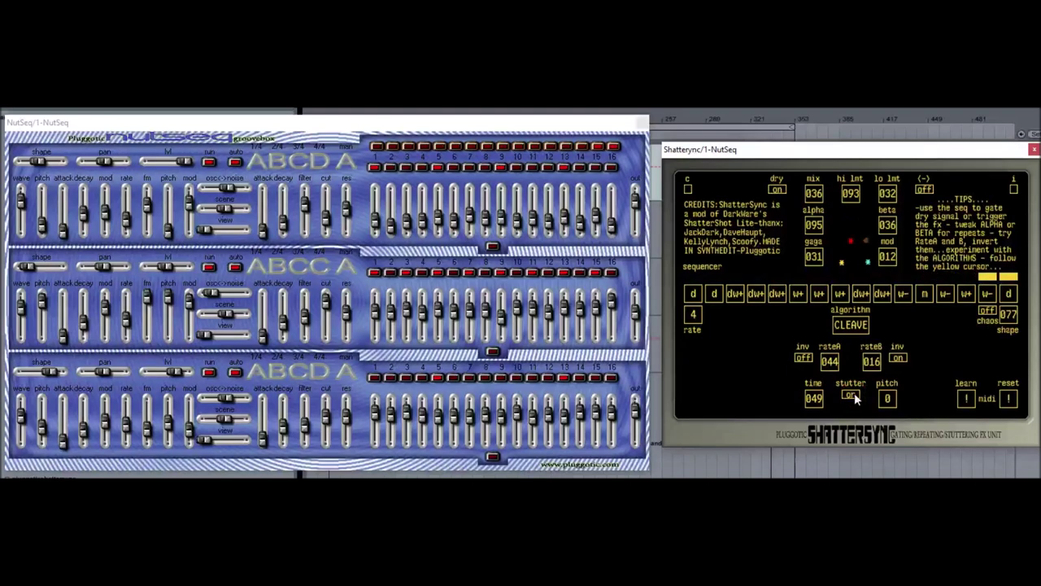
{"action": "left_click", "coordinate": [853, 396]}
{"action": "left_click_drag", "start_coordinate": [887, 397], "coordinate": [873, 323]}
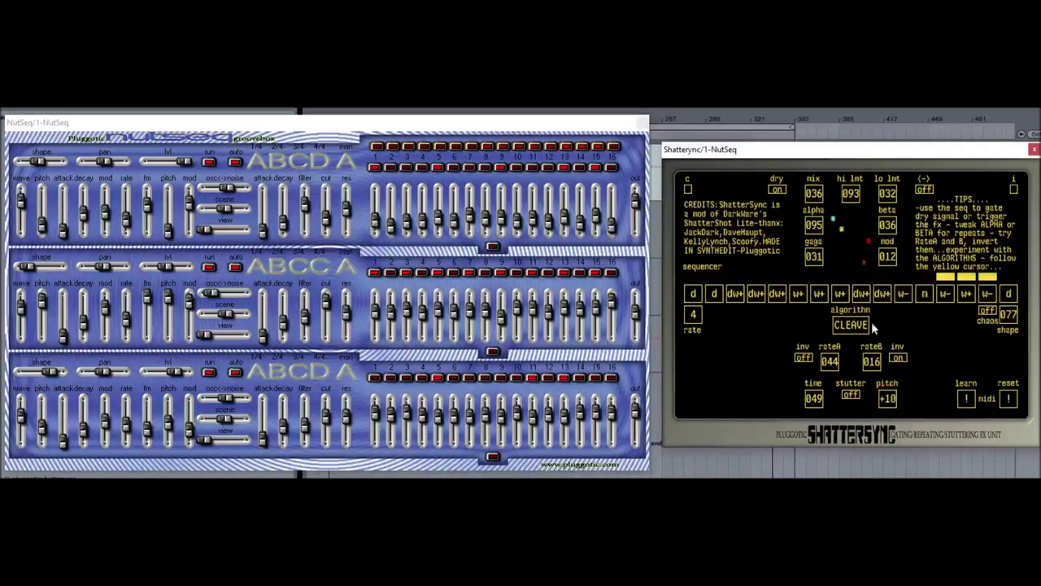
{"action": "left_click", "coordinate": [851, 397]}
{"action": "left_click", "coordinate": [853, 397]}
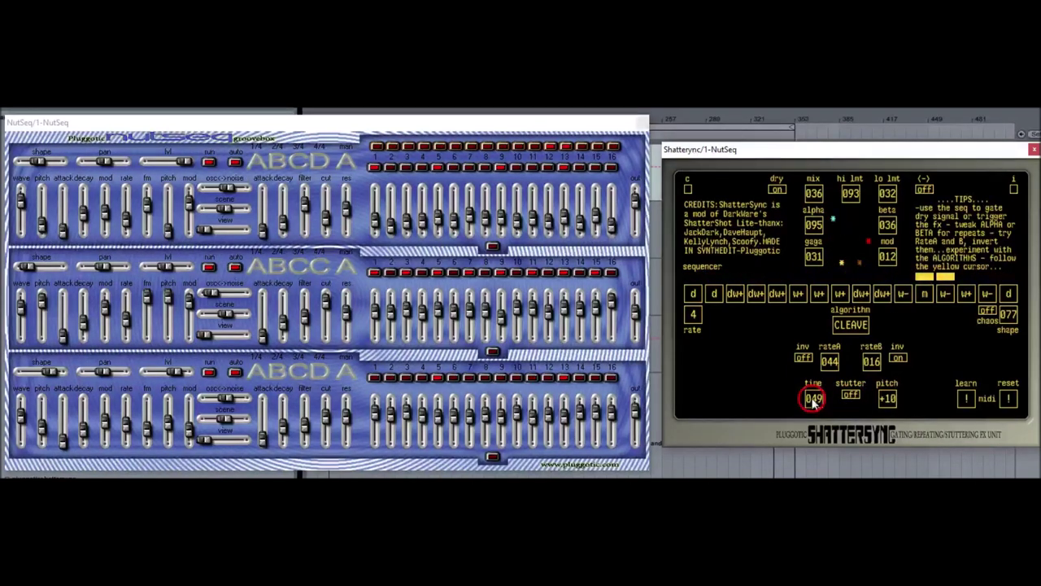
Try another stutter burst, setting the stutter time to 33 and the pitch to -10.
{"action": "left_click", "coordinate": [853, 396]}
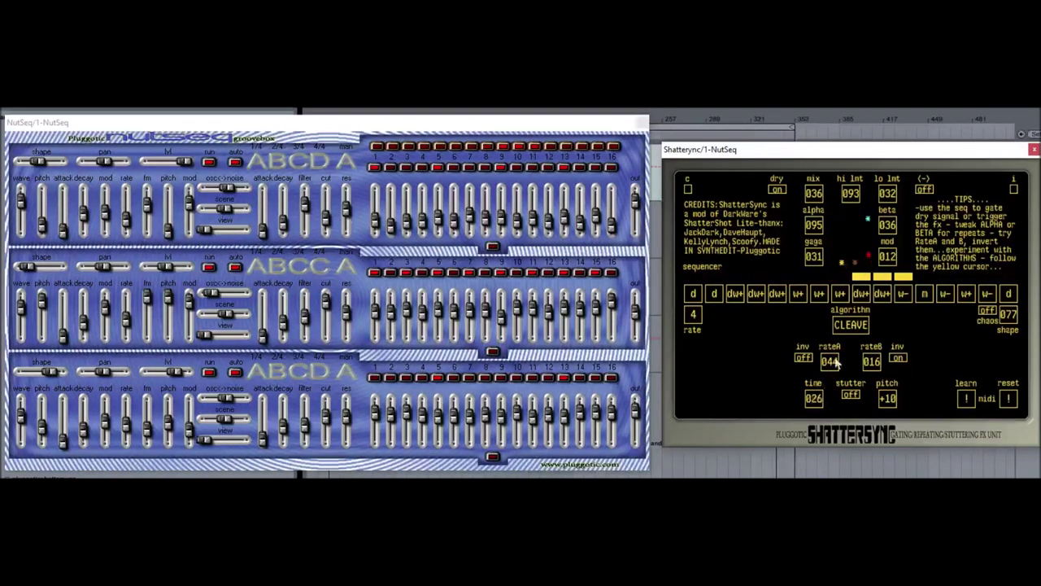
{"action": "left_click", "coordinate": [853, 397]}
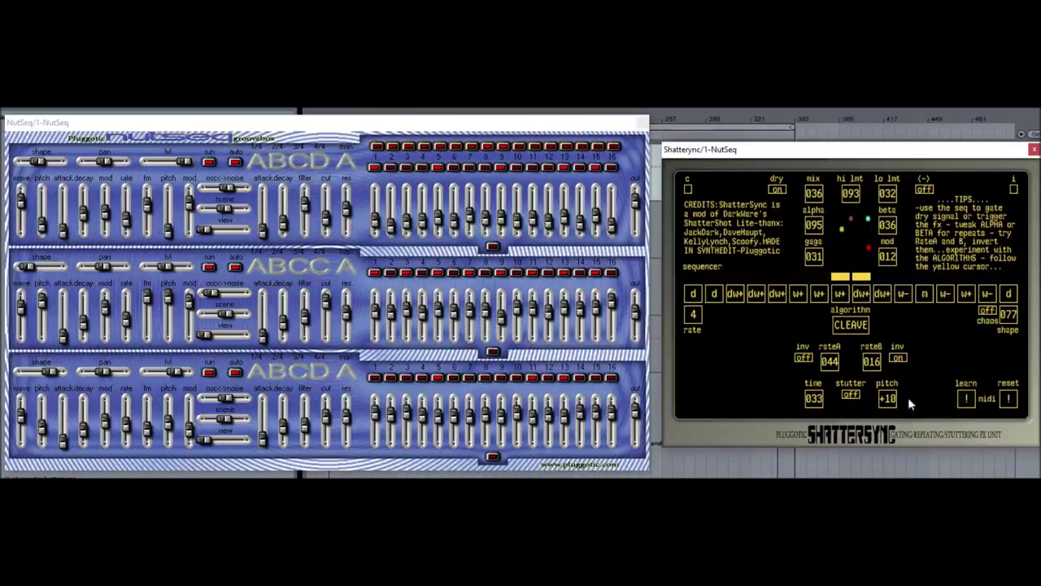
{"action": "left_click_drag", "start_coordinate": [891, 400], "coordinate": [892, 445]}
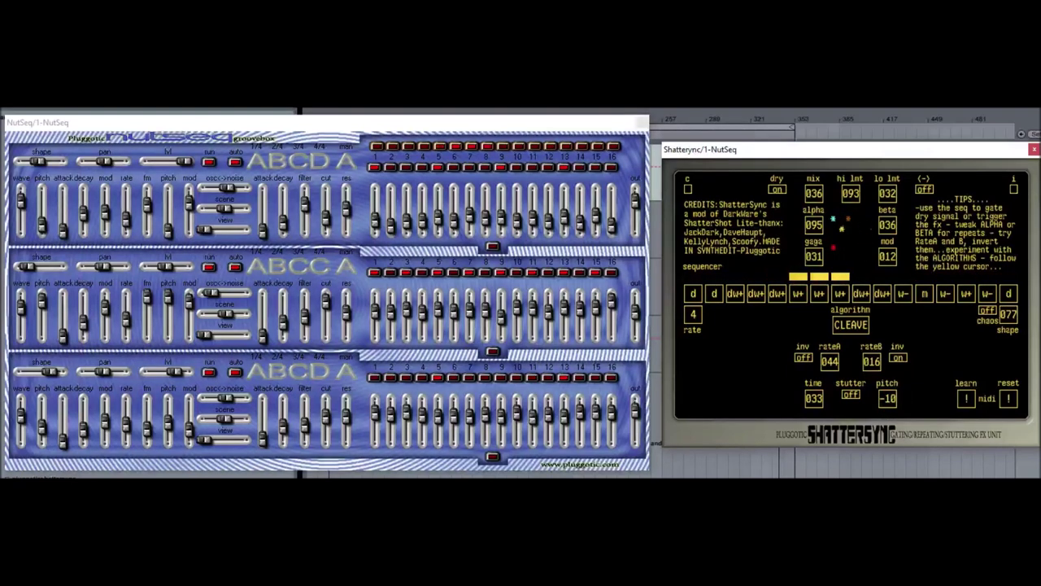
Invert rate A again, leave rate B uninverted and lower the mix to 15.
{"action": "left_click", "coordinate": [802, 358]}
{"action": "left_click_drag", "start_coordinate": [811, 197], "coordinate": [815, 327]}
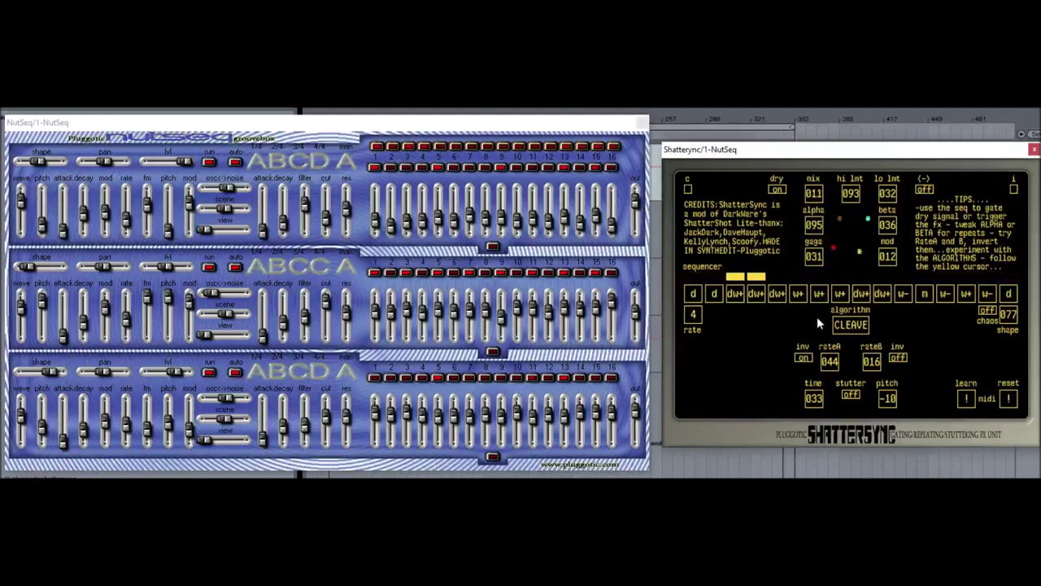
{"action": "left_click_drag", "start_coordinate": [818, 321], "coordinate": [821, 305]}
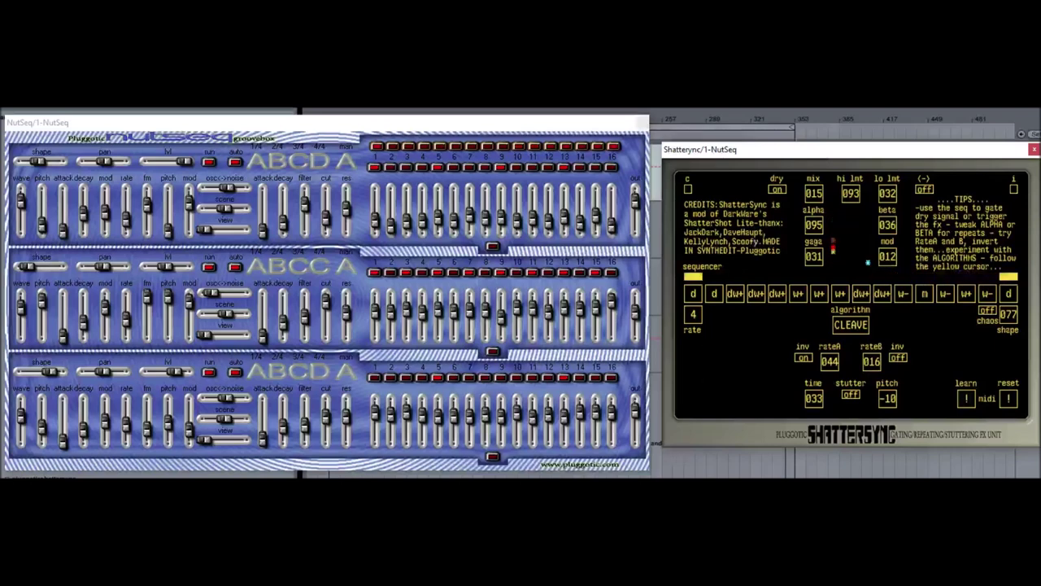
Load a different groove preset from the "MD" group in NutSeq.
{"action": "left_click", "coordinate": [139, 478]}
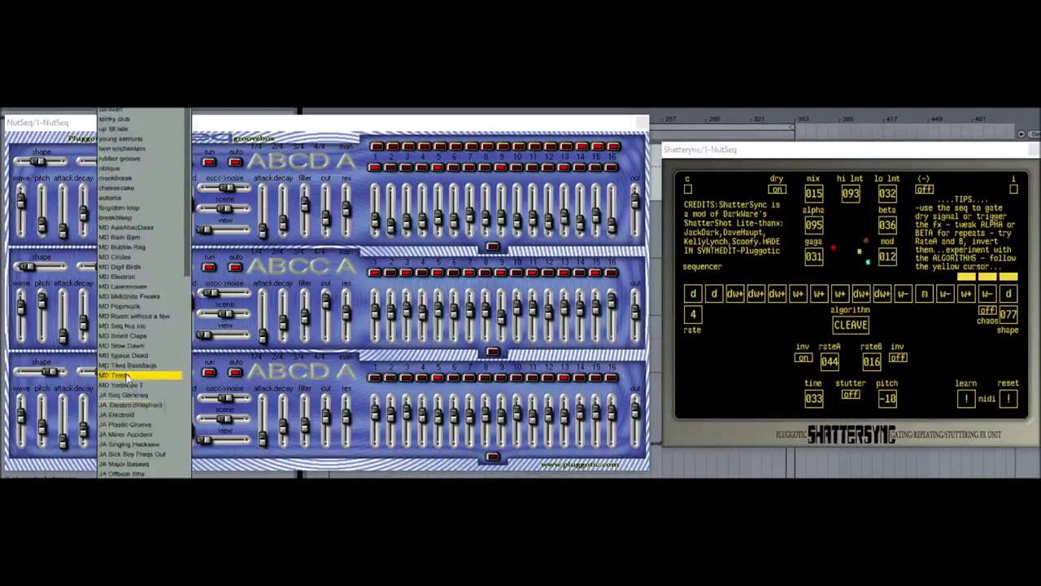
{"action": "left_click", "coordinate": [134, 375]}
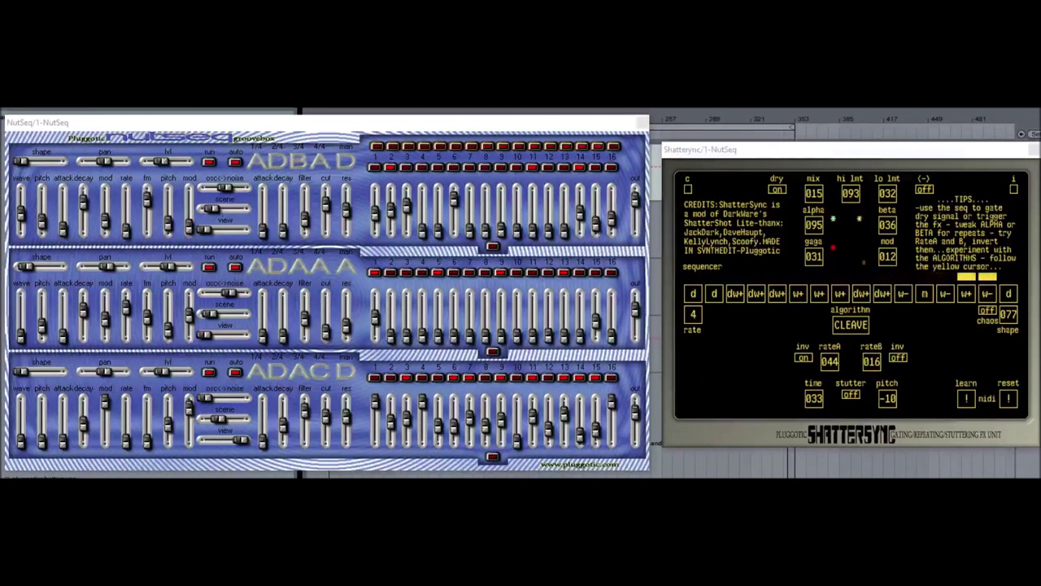
Load the "MD Bam Bam" groove in NutSeq, drop Shattersync's mix to 0 to compare, and raise it to 62.
{"action": "left_click", "coordinate": [138, 477]}
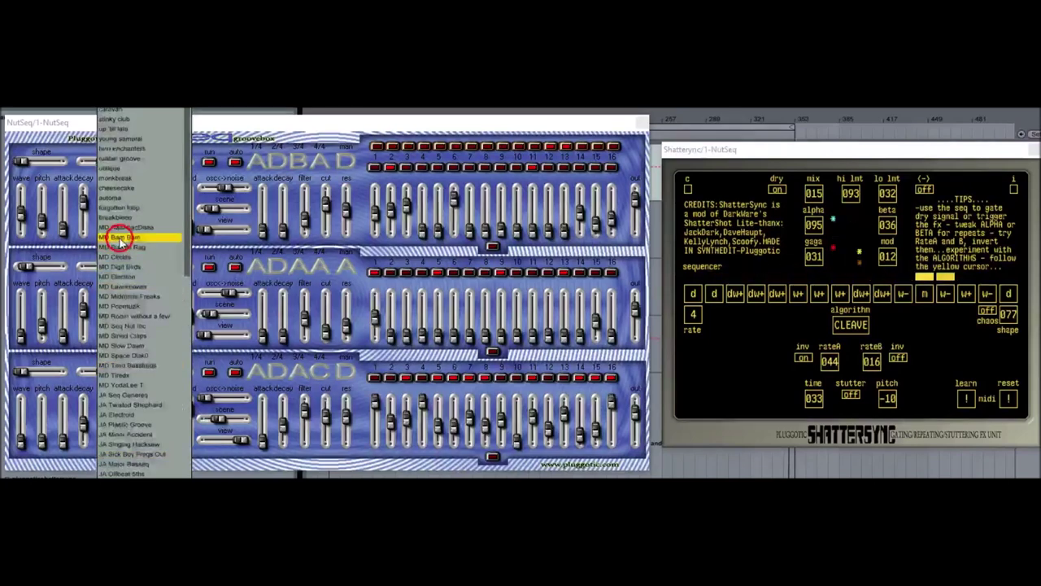
{"action": "left_click", "coordinate": [118, 234]}
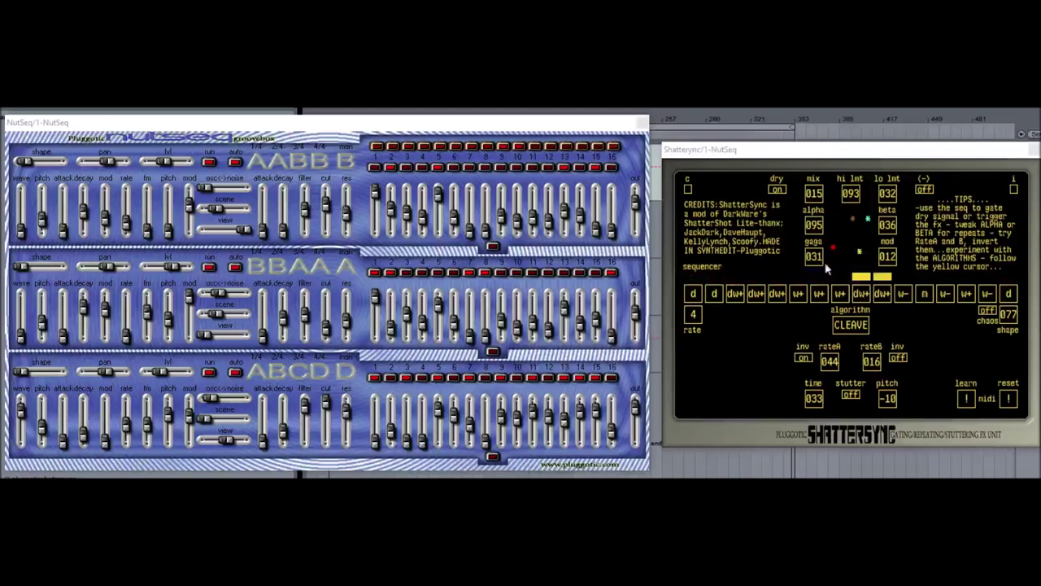
{"action": "left_click_drag", "start_coordinate": [809, 192], "coordinate": [840, 358]}
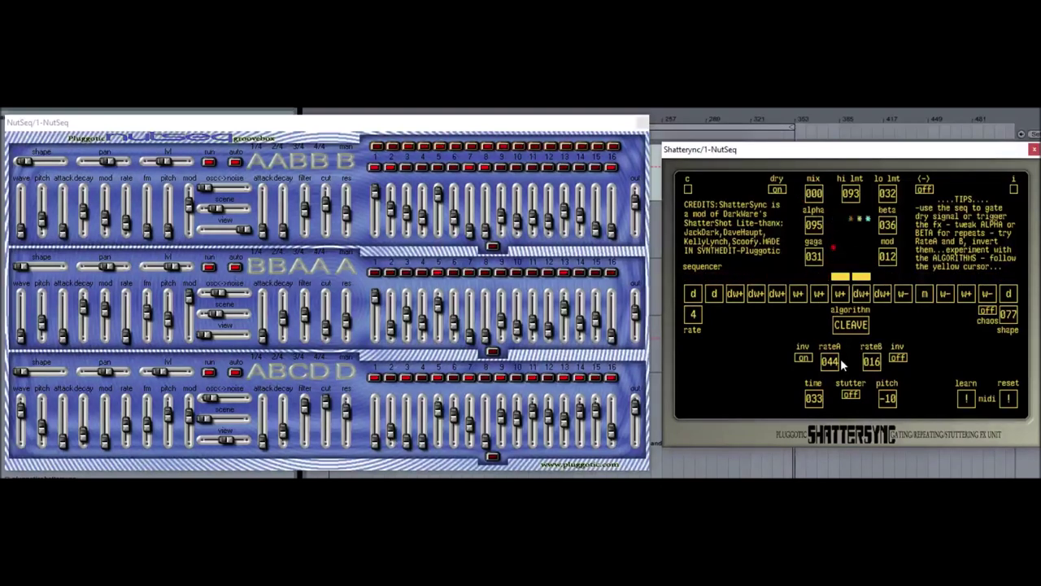
{"action": "left_click_drag", "start_coordinate": [840, 358], "coordinate": [786, 267]}
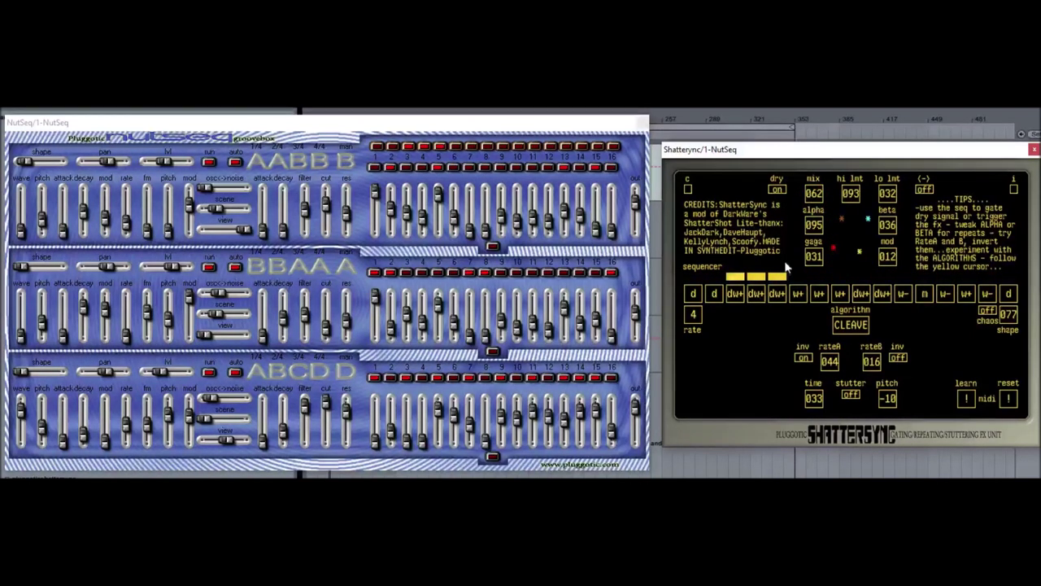
Load another NutSeq groove and compare it with Shattersync's mix at 0 and 54, settling on 35.
{"action": "left_click", "coordinate": [144, 506]}
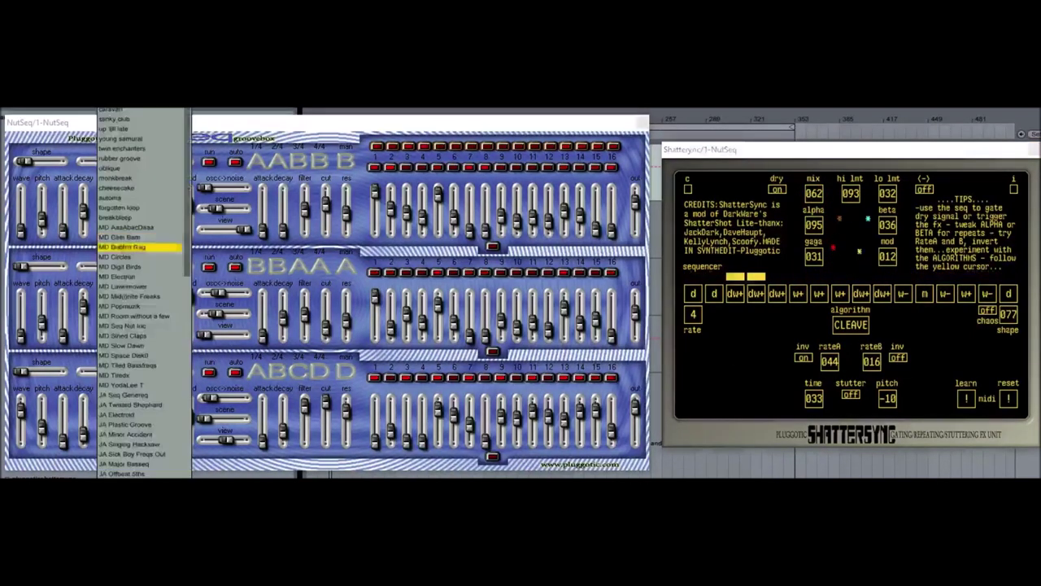
{"action": "left_click", "coordinate": [143, 496]}
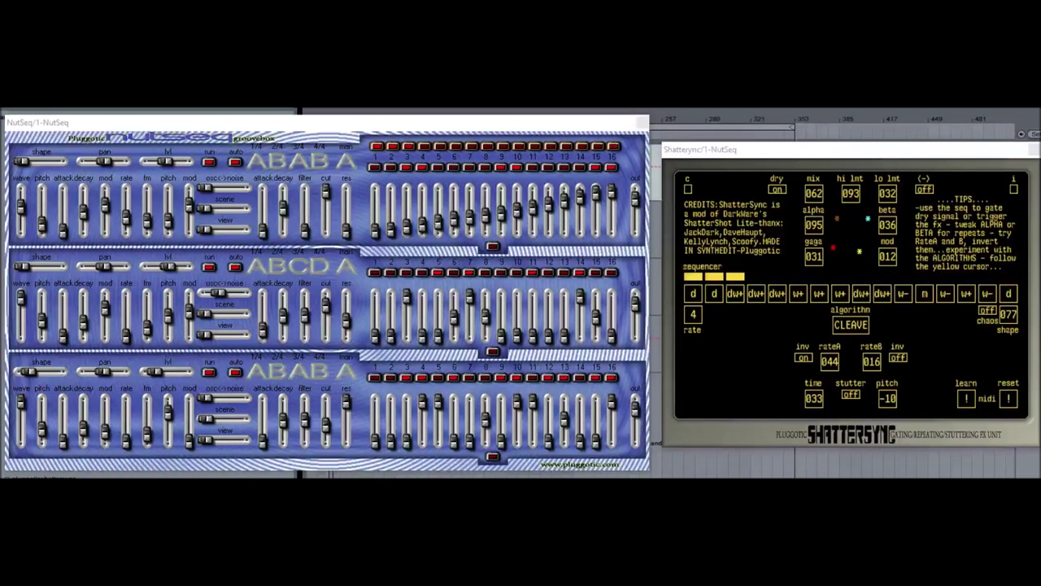
{"action": "left_click_drag", "start_coordinate": [816, 195], "coordinate": [836, 290]}
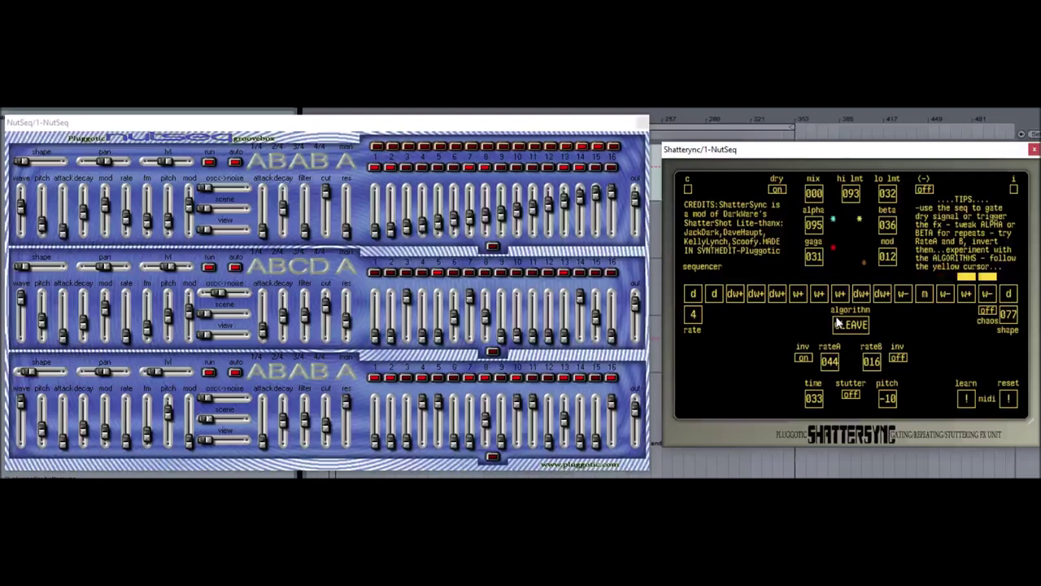
{"action": "left_click_drag", "start_coordinate": [836, 318], "coordinate": [836, 246]}
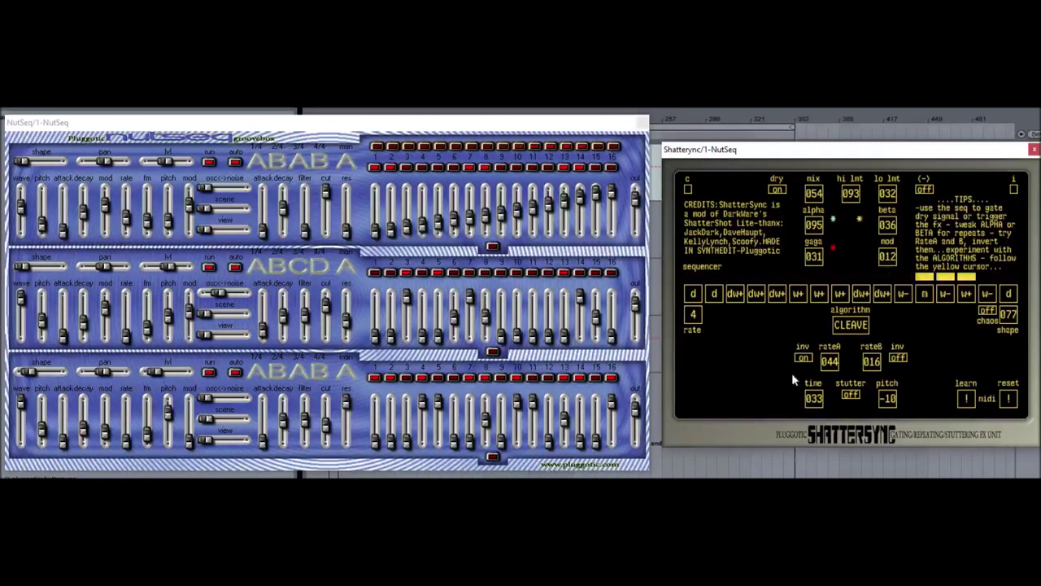
{"action": "left_click_drag", "start_coordinate": [823, 202], "coordinate": [822, 217]}
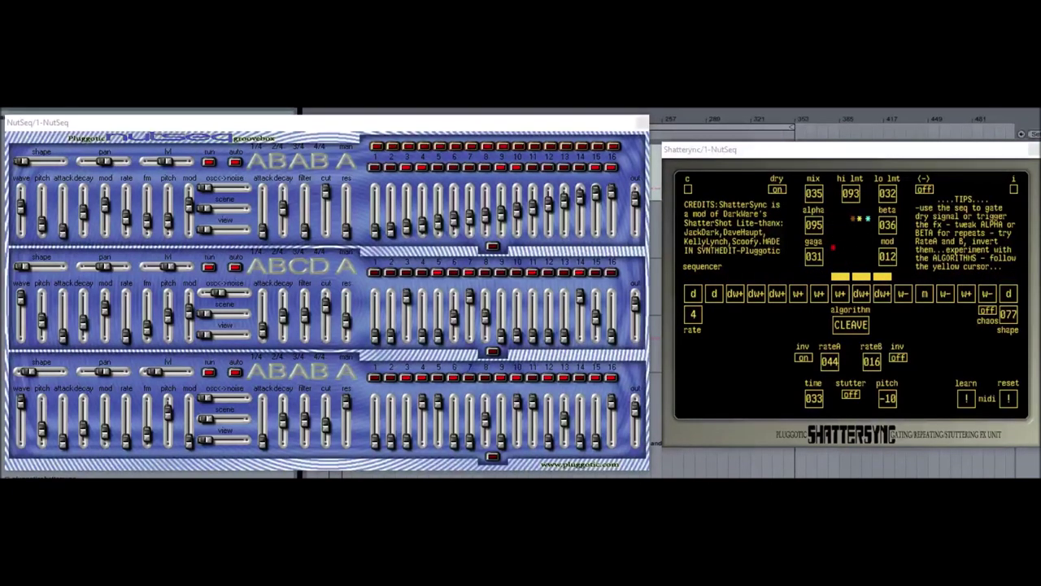
Load a different "MD" groove in NutSeq and switch Shattersync to the "unreliable media" preset.
{"action": "left_click", "coordinate": [144, 497]}
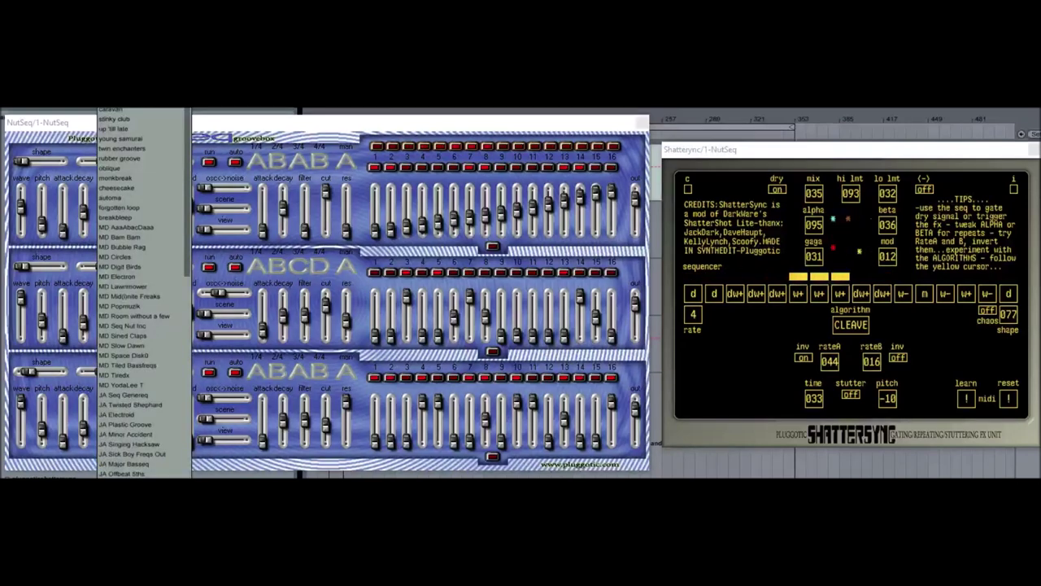
{"action": "left_click", "coordinate": [139, 296]}
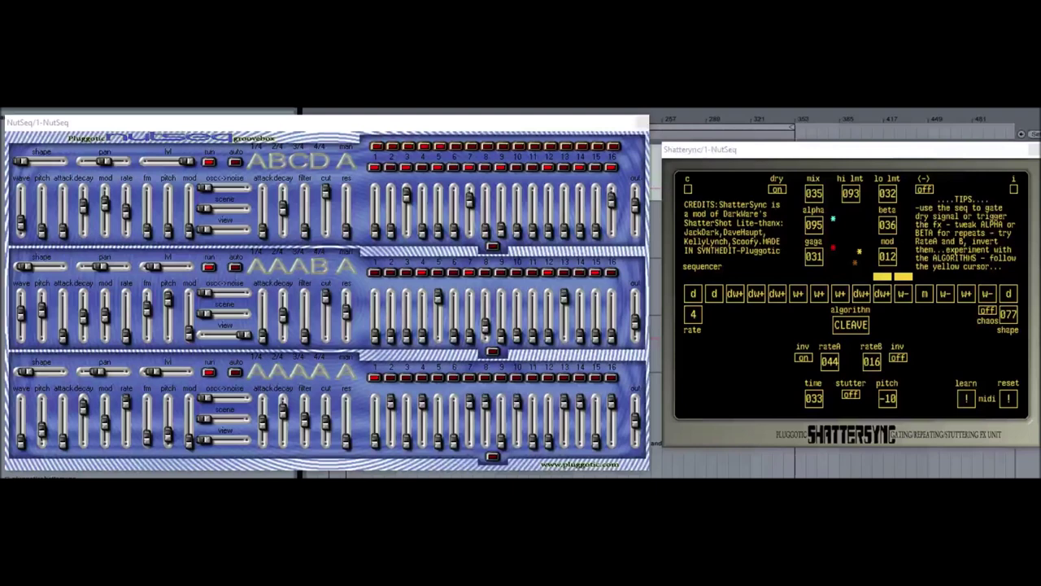
{"action": "left_click", "coordinate": [246, 494]}
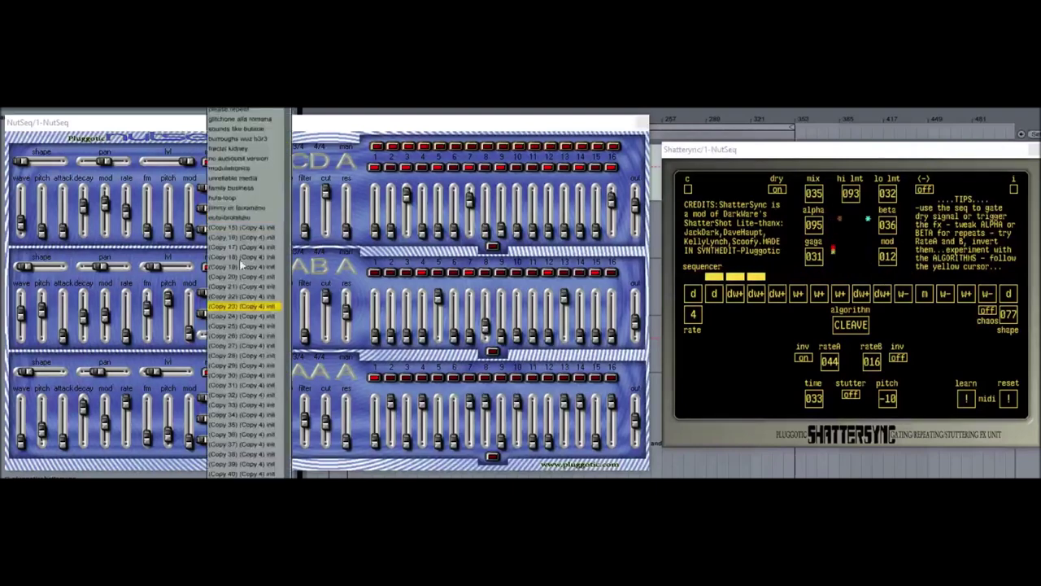
{"action": "left_click", "coordinate": [243, 176]}
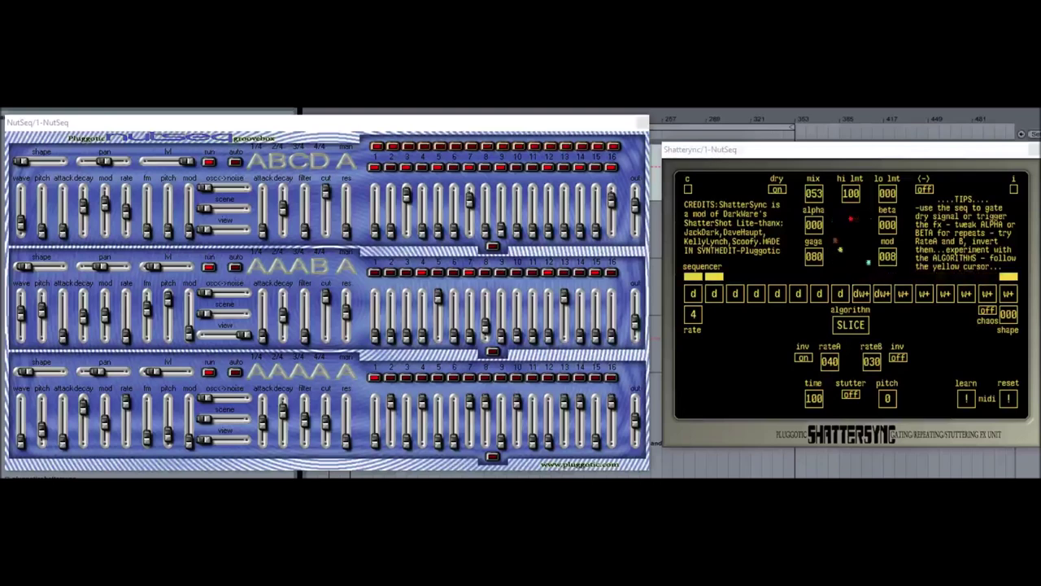
Audition the current Shattersync SLICE preset on two more NutSeq grooves, "breakbleep" and "JA Minor Accident".
{"action": "left_click", "coordinate": [98, 356]}
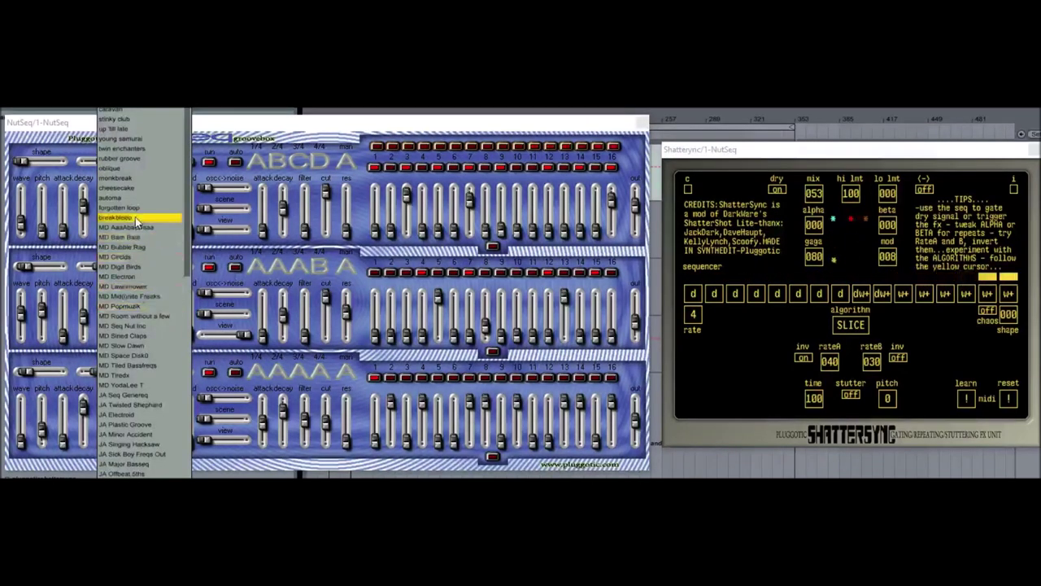
{"action": "left_click", "coordinate": [137, 217]}
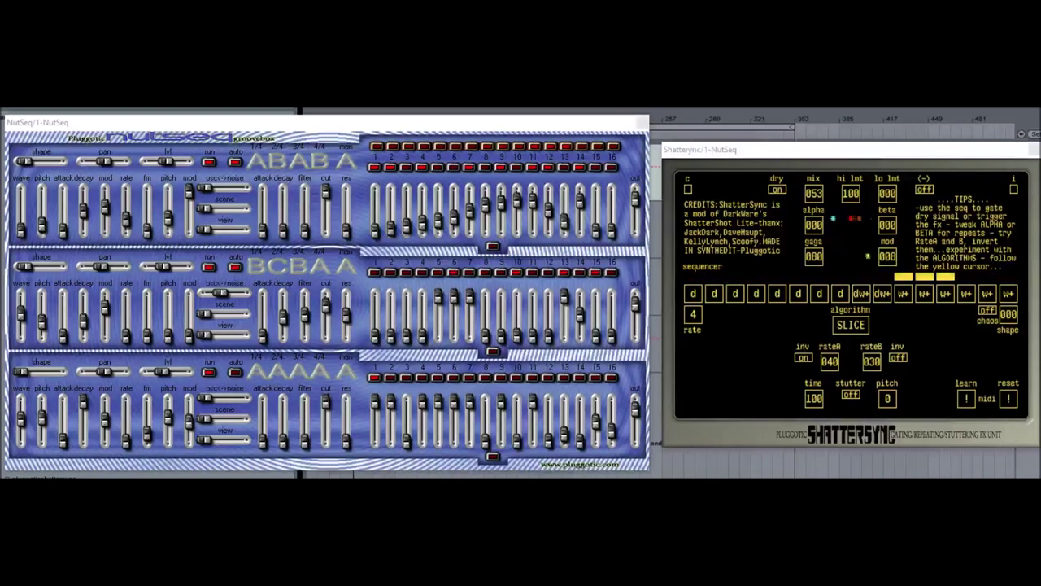
{"action": "left_click", "coordinate": [138, 475]}
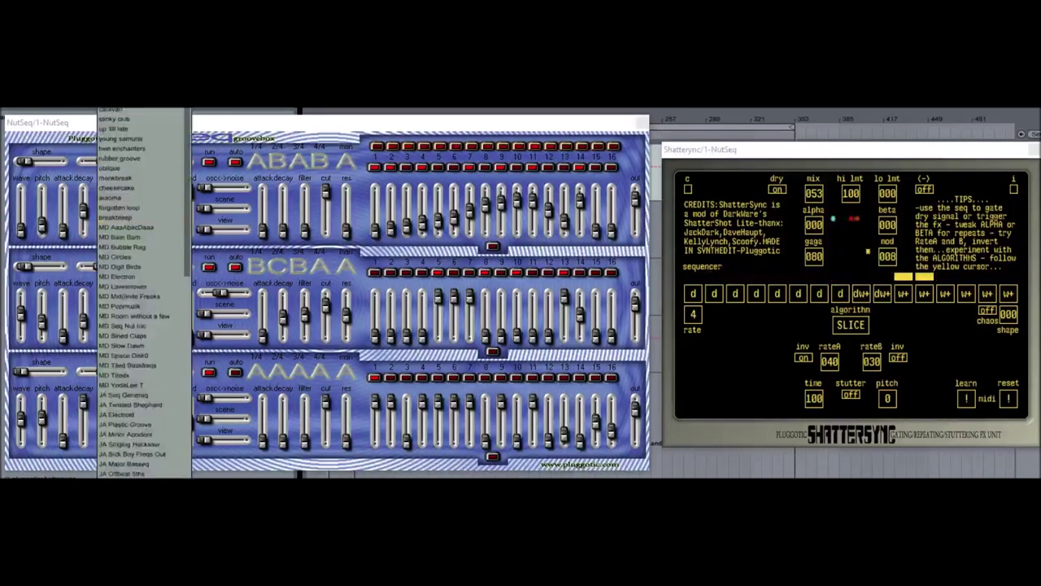
{"action": "left_click", "coordinate": [134, 434]}
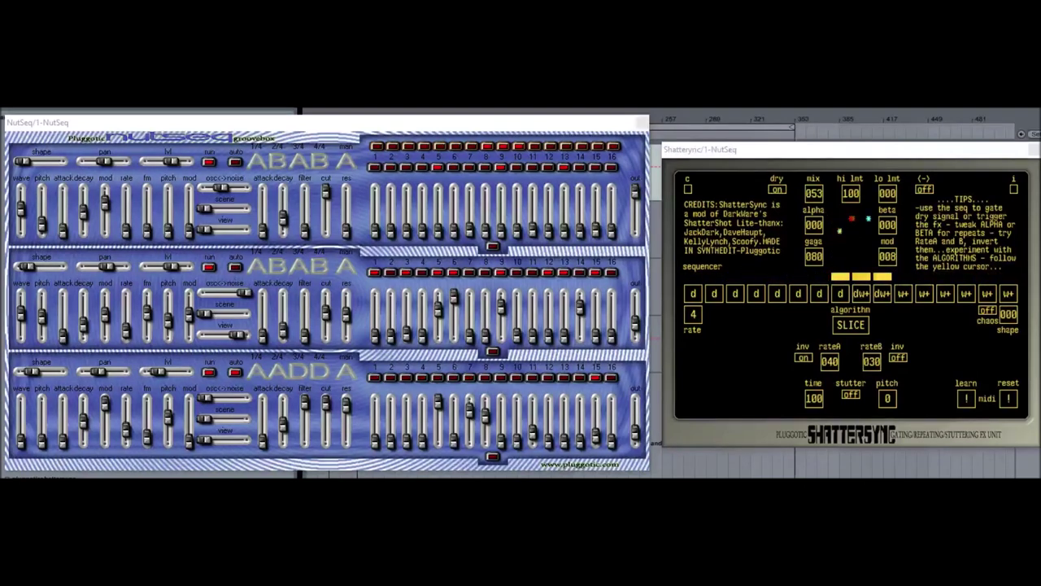
Load the "fractal kidney" preset in Shattersync and pair it with another "JA" groove in NutSeq.
{"action": "left_click", "coordinate": [242, 493]}
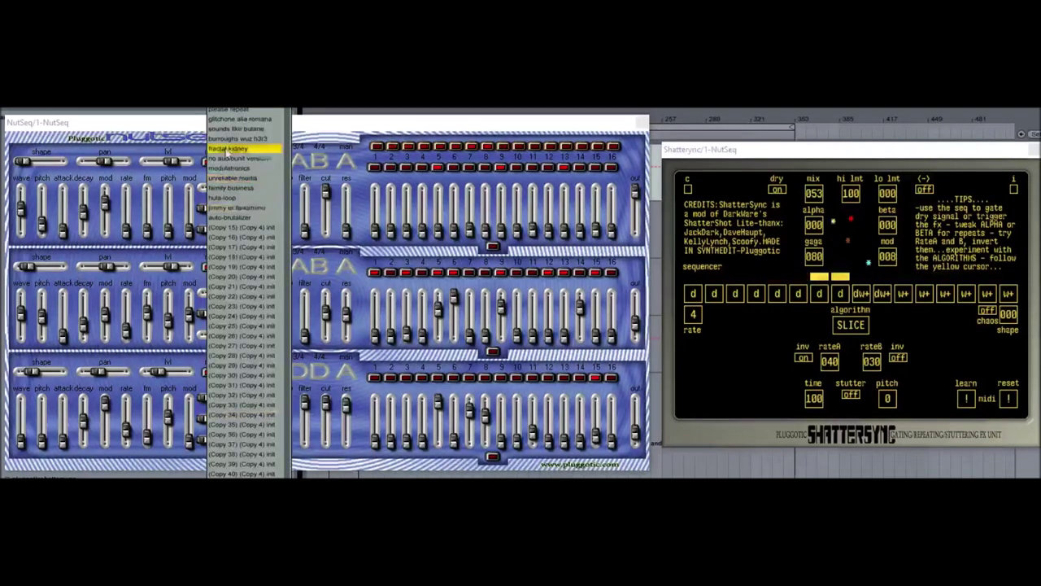
{"action": "left_click", "coordinate": [229, 148]}
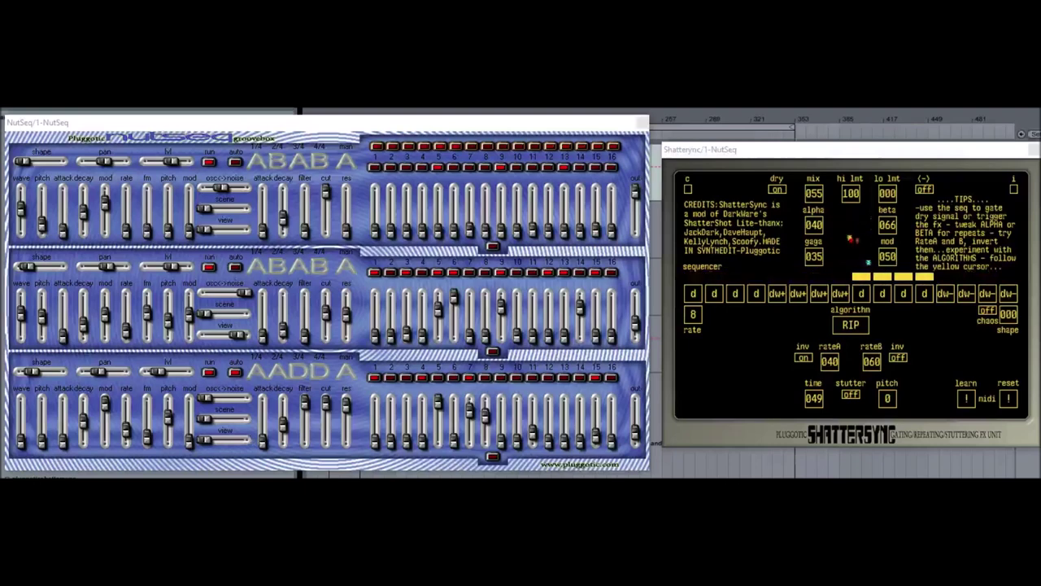
{"action": "left_click", "coordinate": [135, 492]}
{"action": "left_click", "coordinate": [131, 406]}
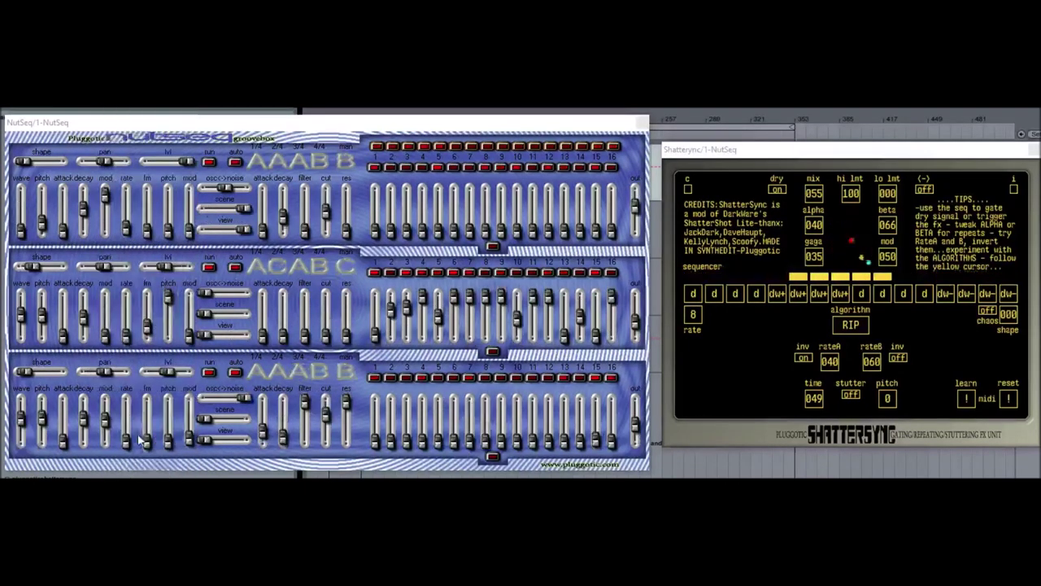
Audition the "fractal kidney" effect on two further "MD" grooves in NutSeq.
{"action": "left_click", "coordinate": [128, 406]}
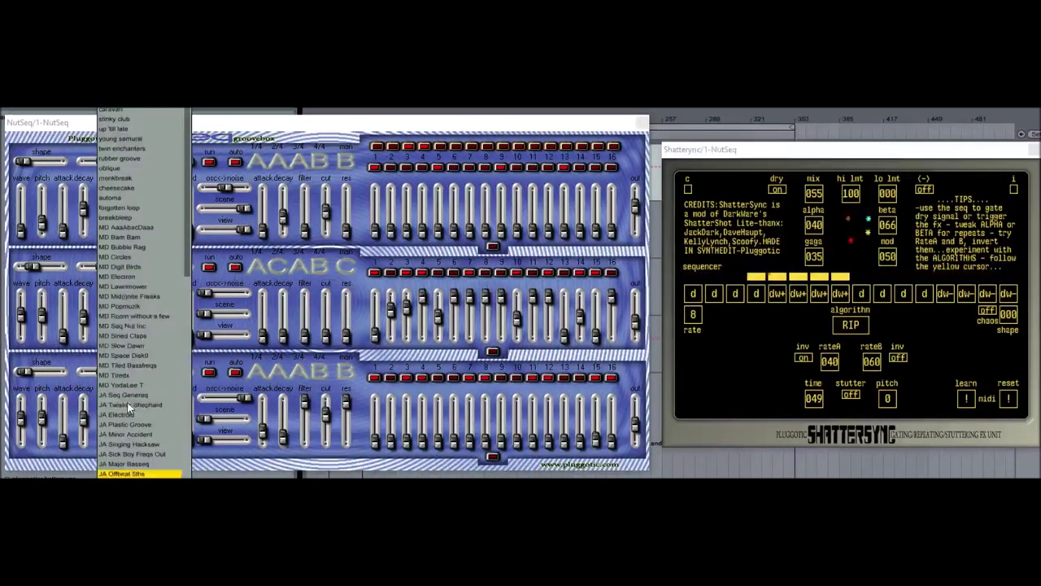
{"action": "left_click", "coordinate": [127, 328]}
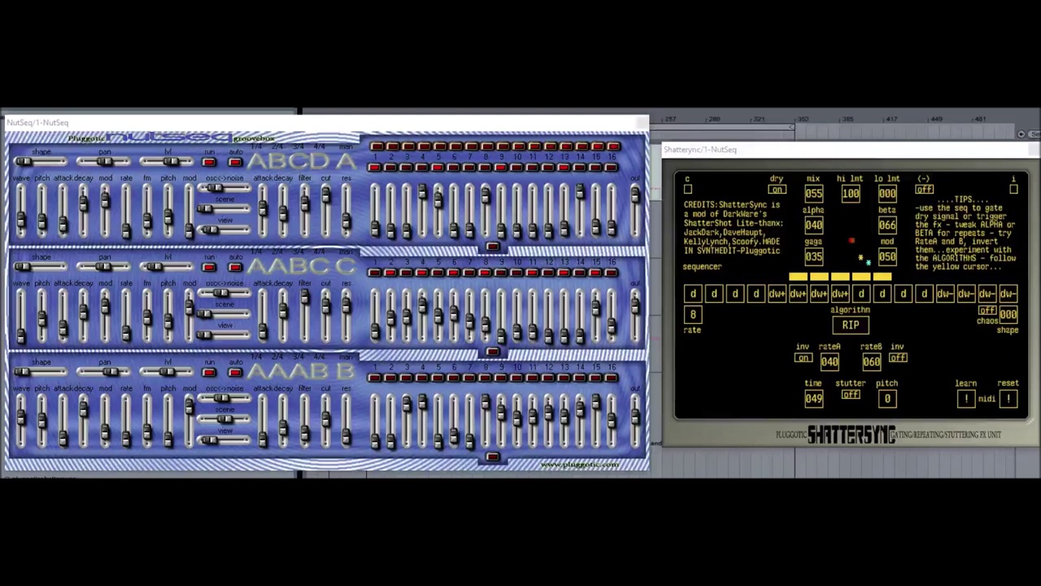
{"action": "left_click", "coordinate": [104, 325]}
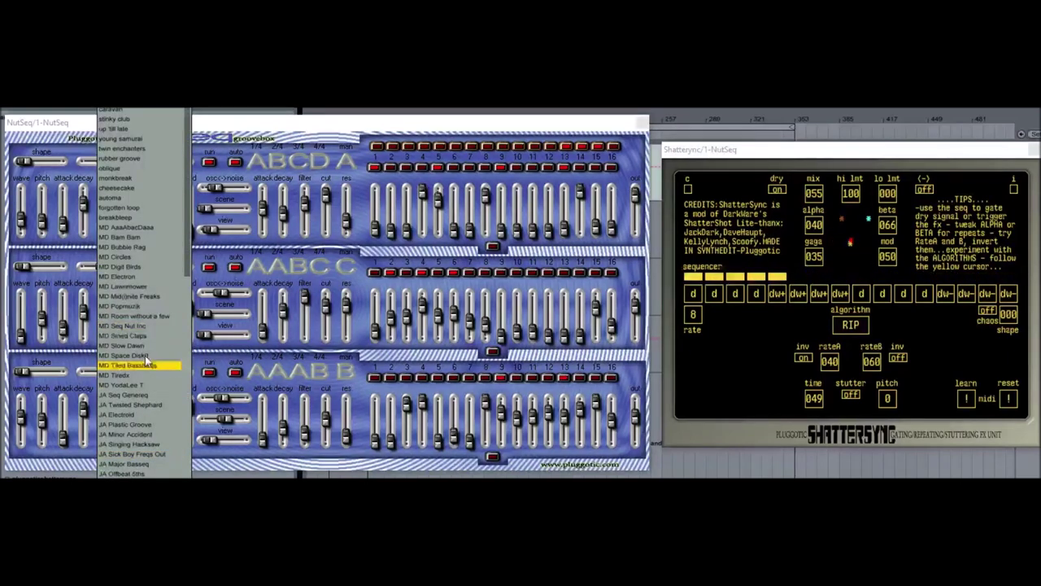
{"action": "left_click", "coordinate": [122, 275]}
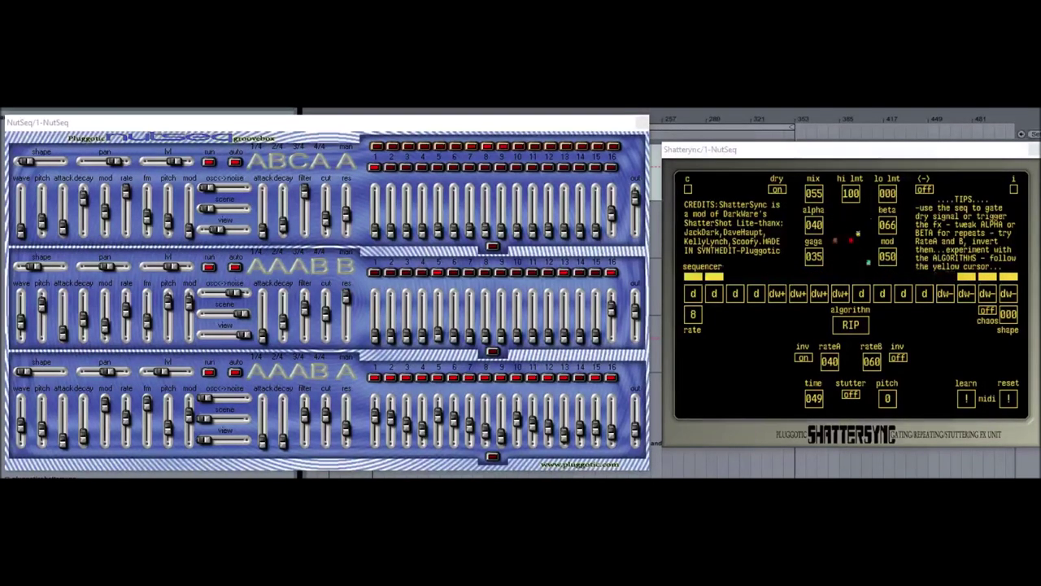
Audition the Shattersync presets "modulatronics", "please repeat" and one using the MINCE algorithm on the current groove.
{"action": "right_click", "coordinate": [205, 162]}
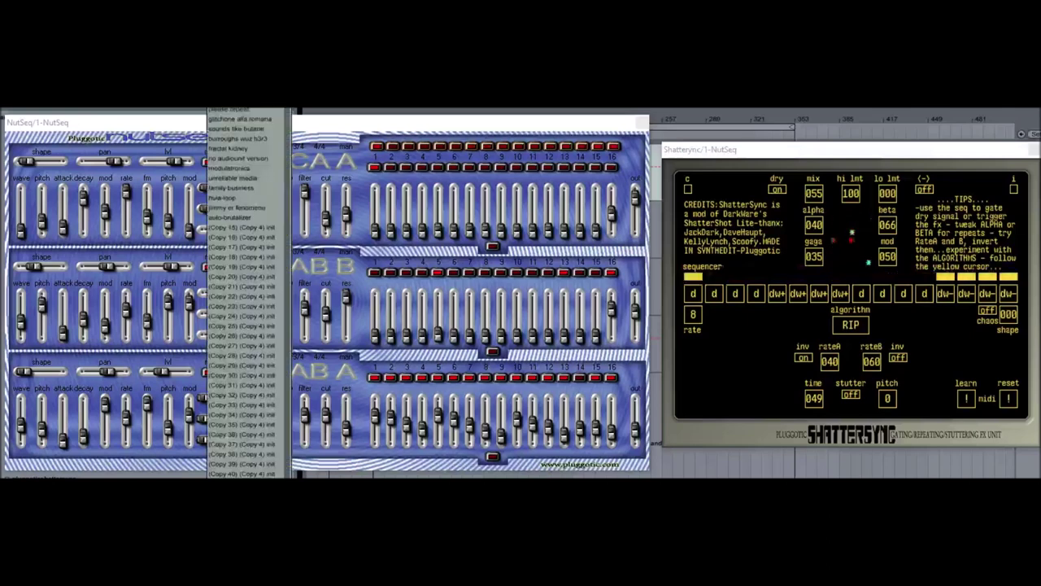
{"action": "left_click", "coordinate": [233, 167]}
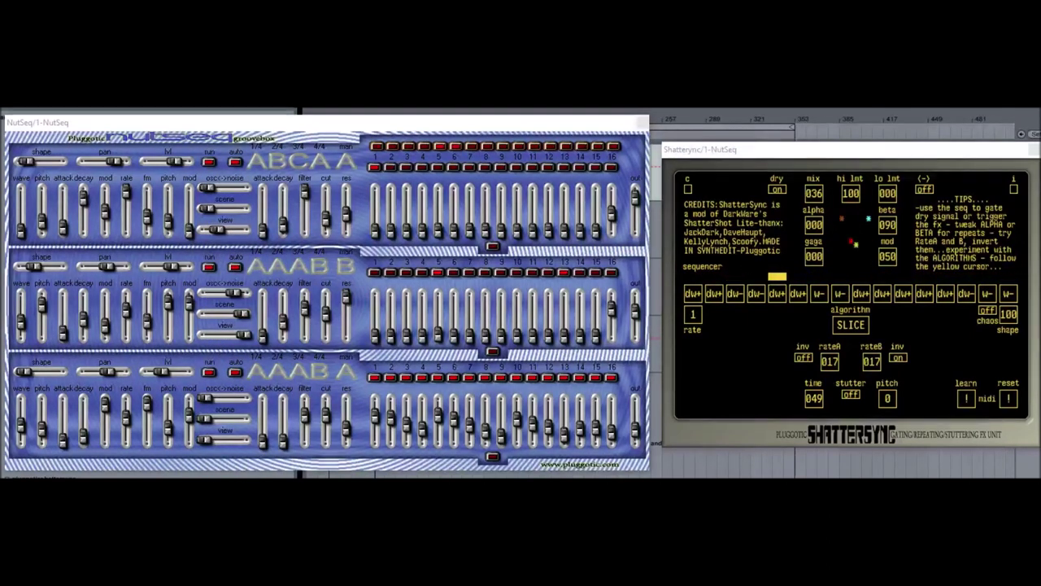
{"action": "left_click", "coordinate": [244, 488]}
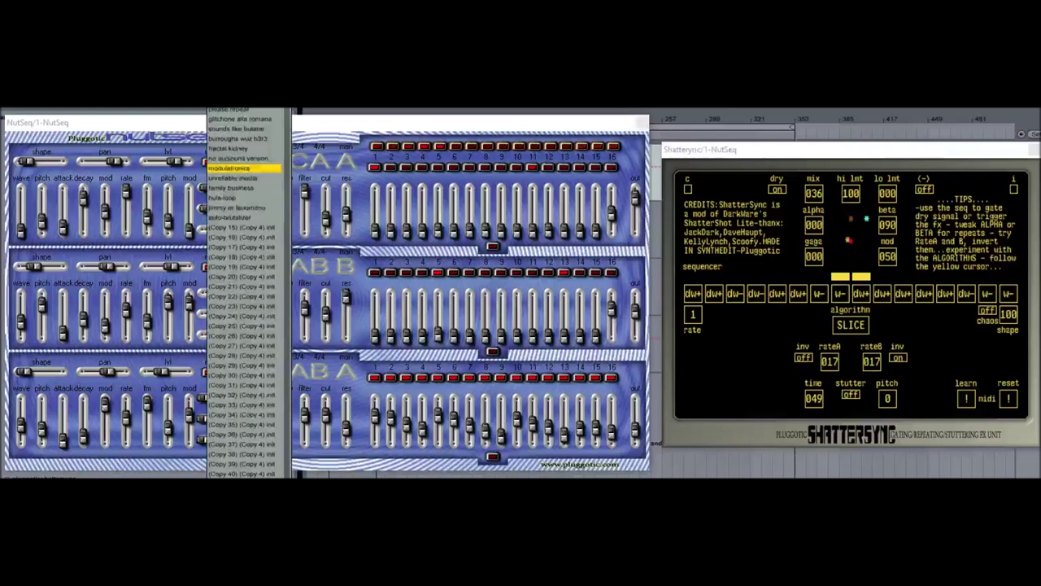
{"action": "left_click", "coordinate": [244, 99]}
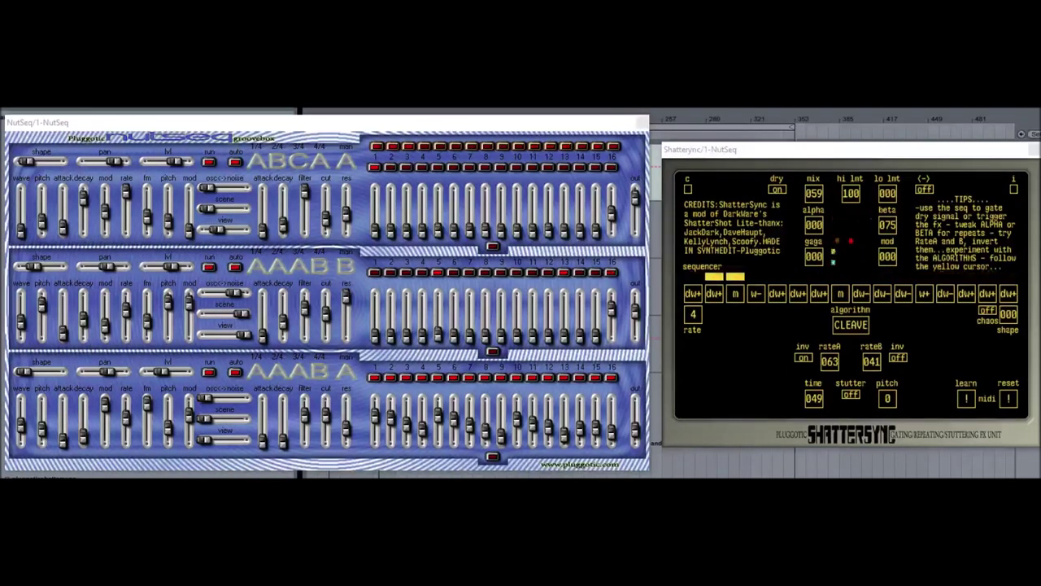
{"action": "left_click", "coordinate": [244, 488]}
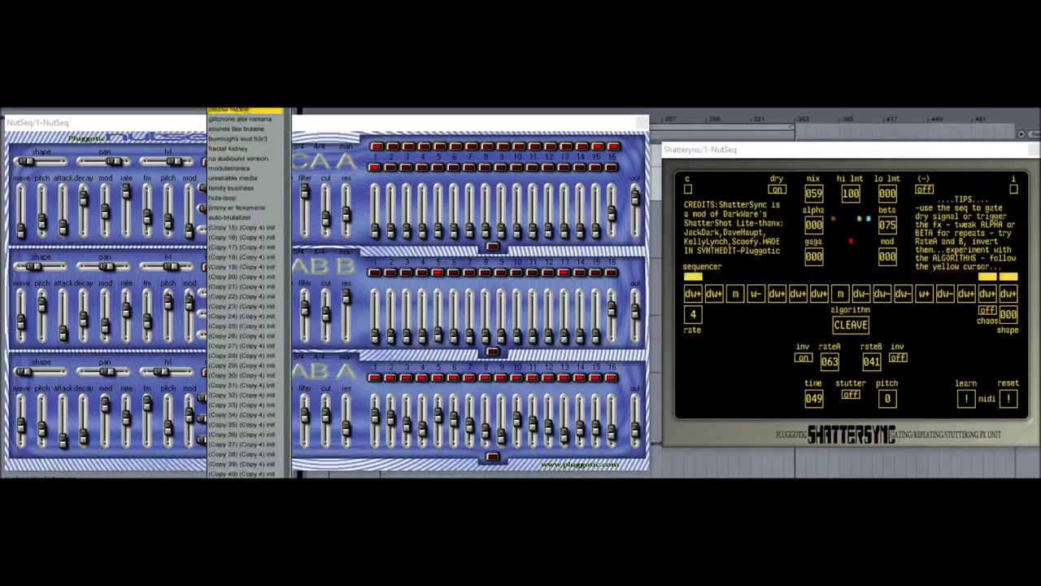
{"action": "left_click", "coordinate": [244, 97]}
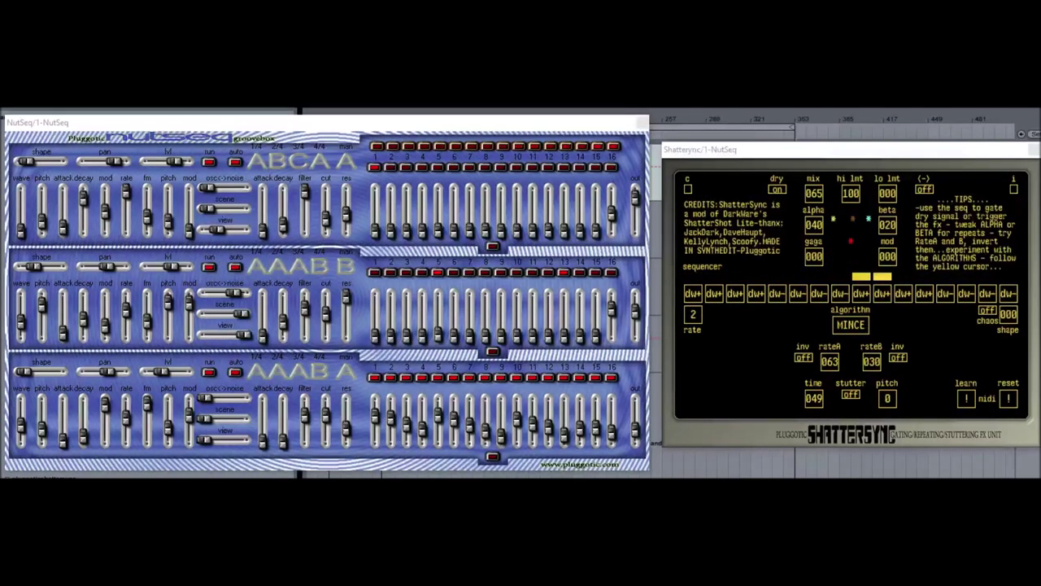